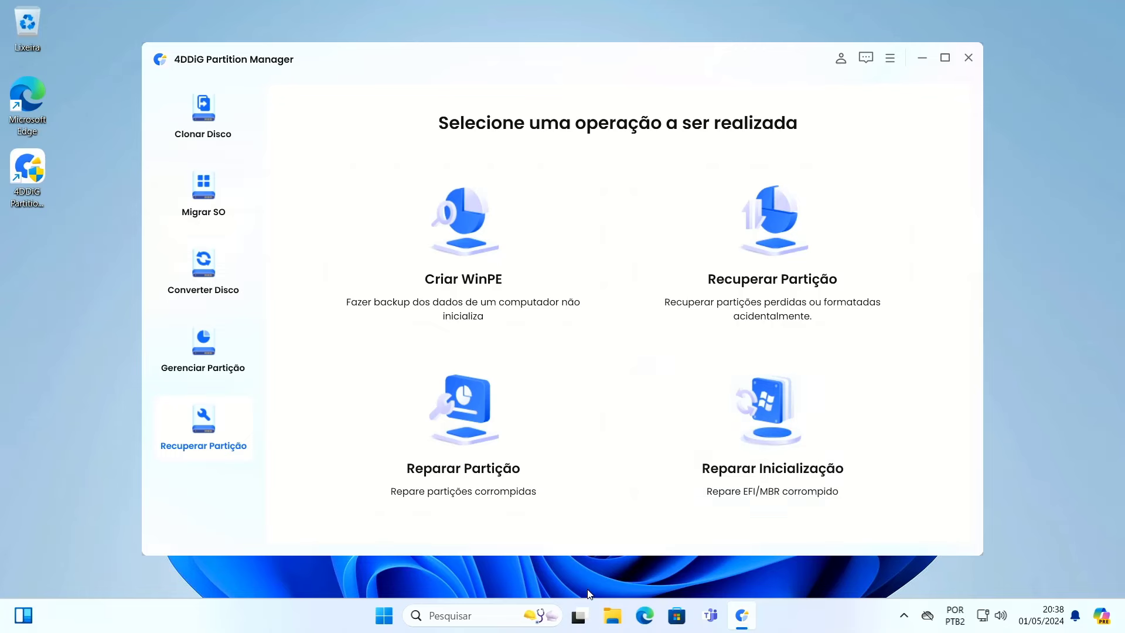
Step: Switch to File Explorer and display the contents of Este Computador
click(612, 614)
scroll(282, 451, down, 1)
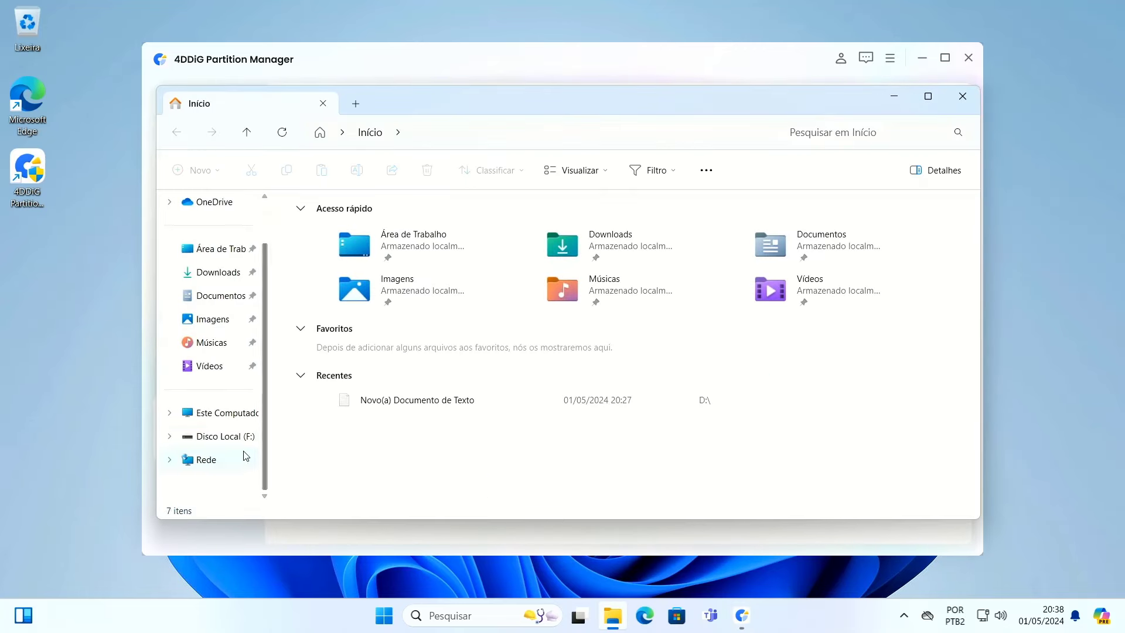
click(247, 411)
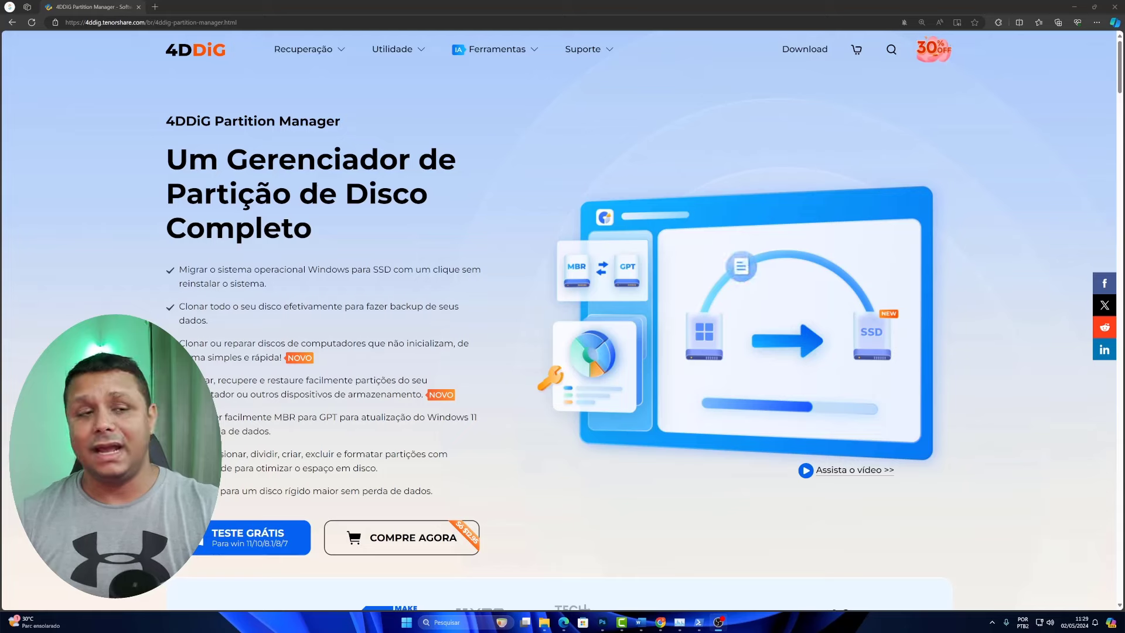
Step: Look through the 4DDiG Partition Manager product page, from the feature list to the disk and partition cloning section and back
scroll(562, 317, down, 1)
scroll(560, 338, down, 3)
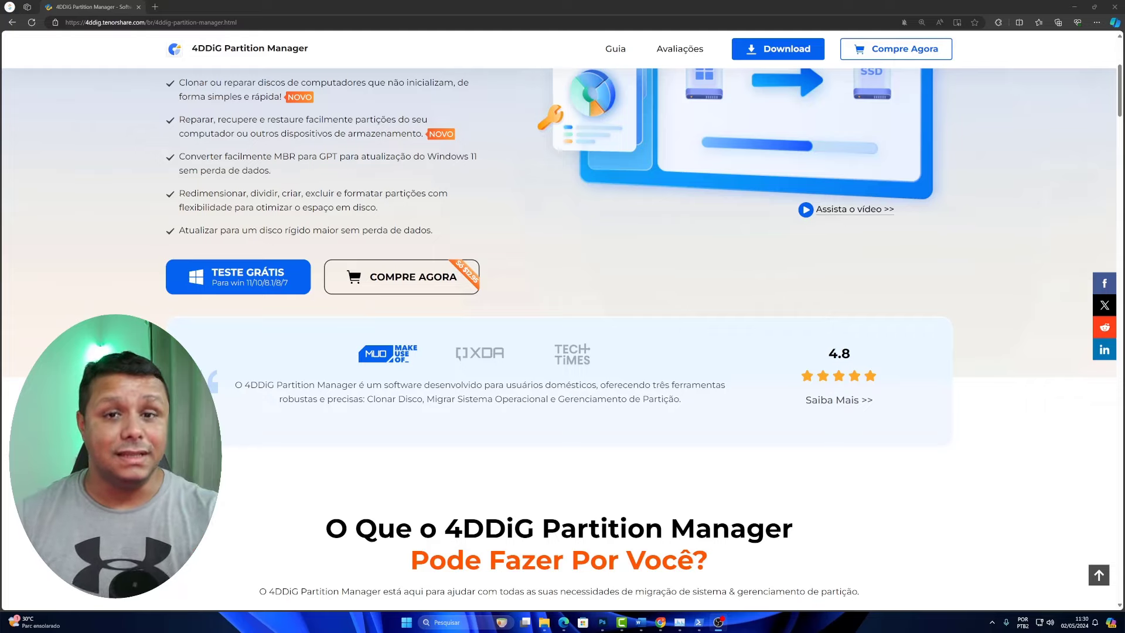
scroll(401, 327, down, 7)
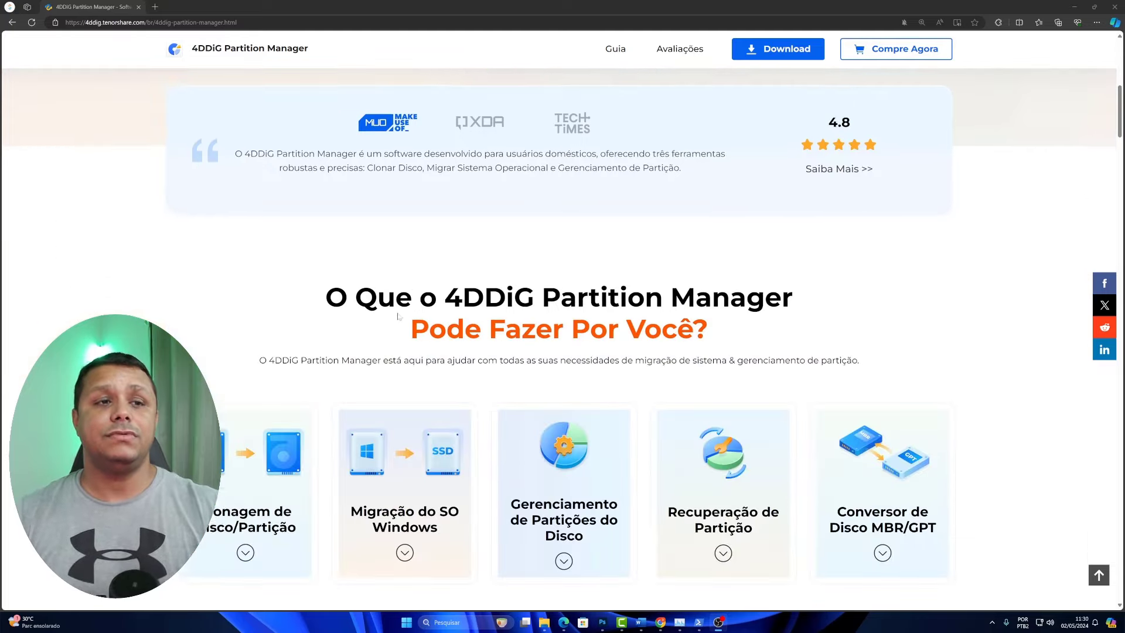
scroll(401, 327, down, 6)
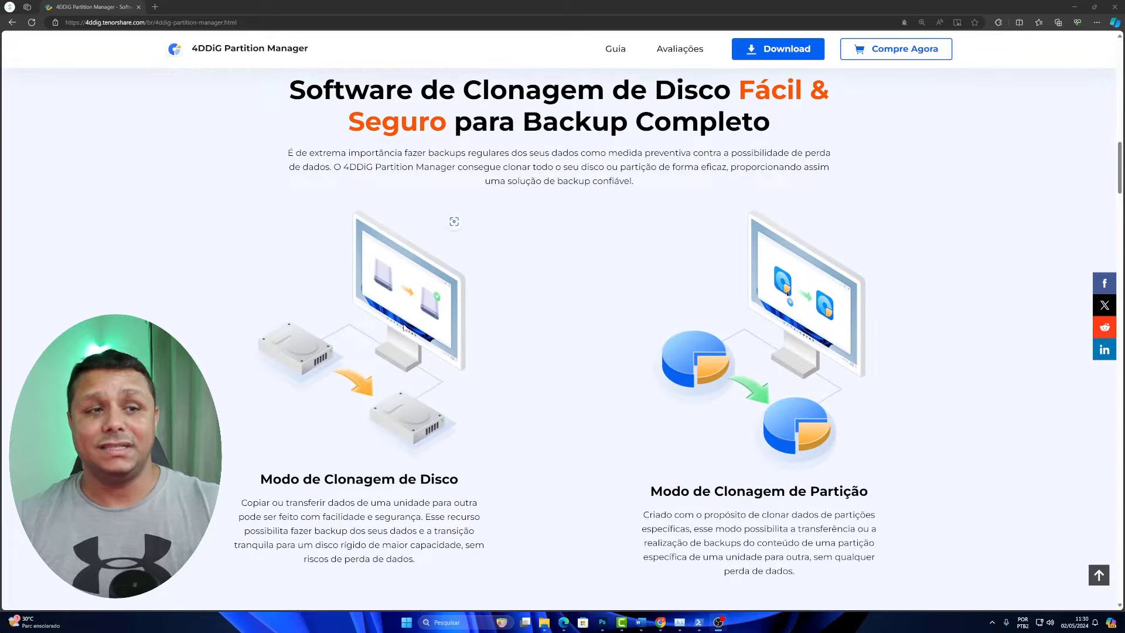
scroll(404, 341, up, 10)
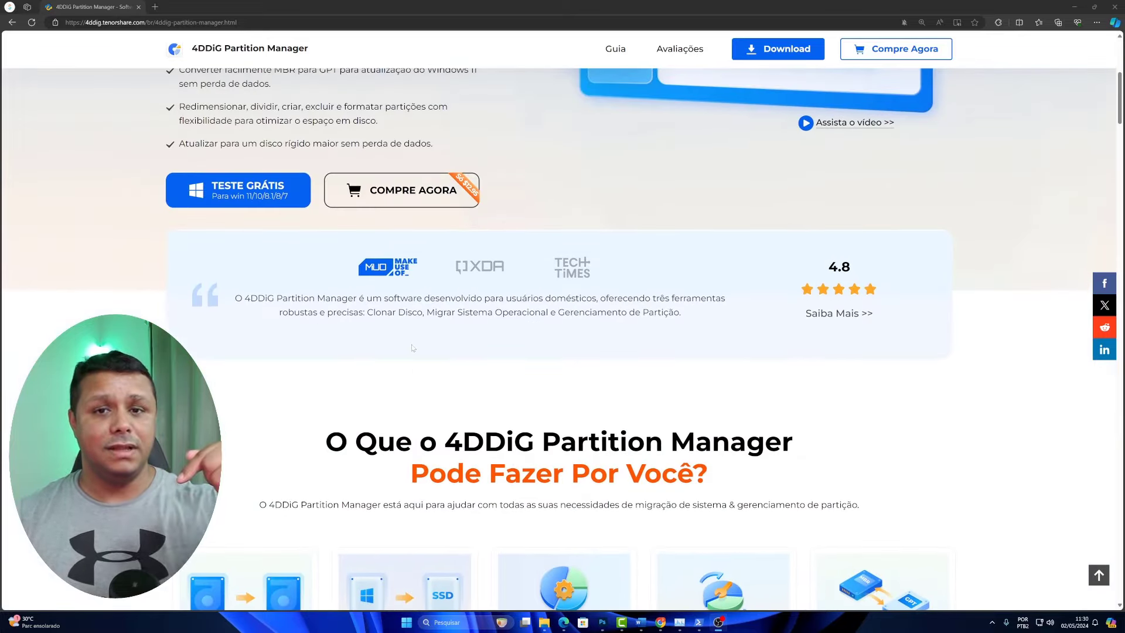
scroll(413, 348, up, 3)
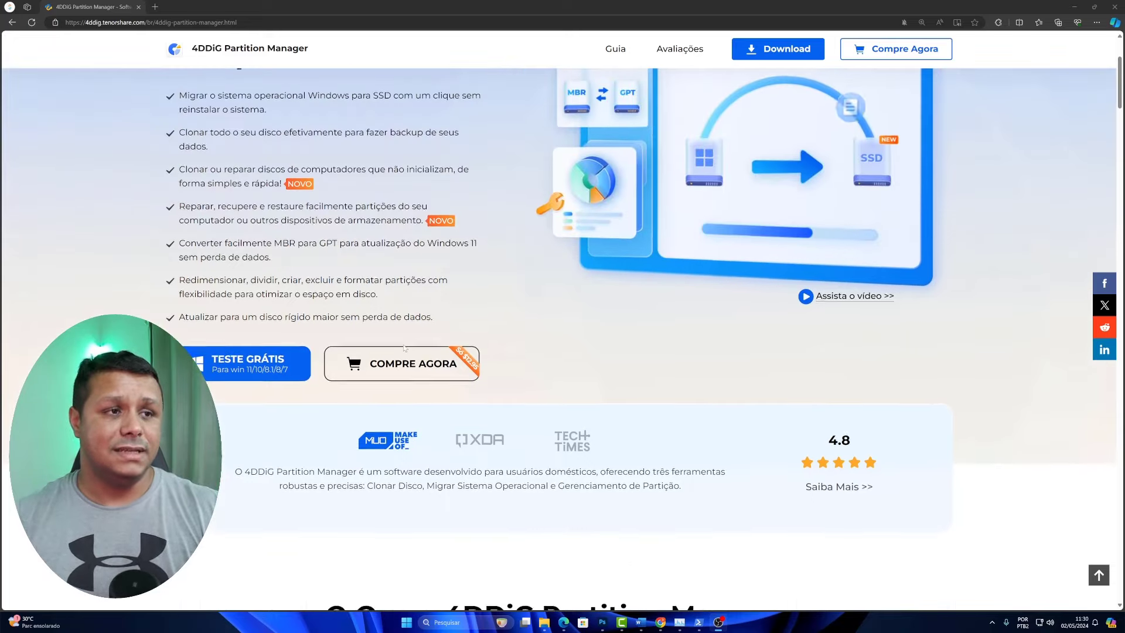
scroll(276, 297, down, 2)
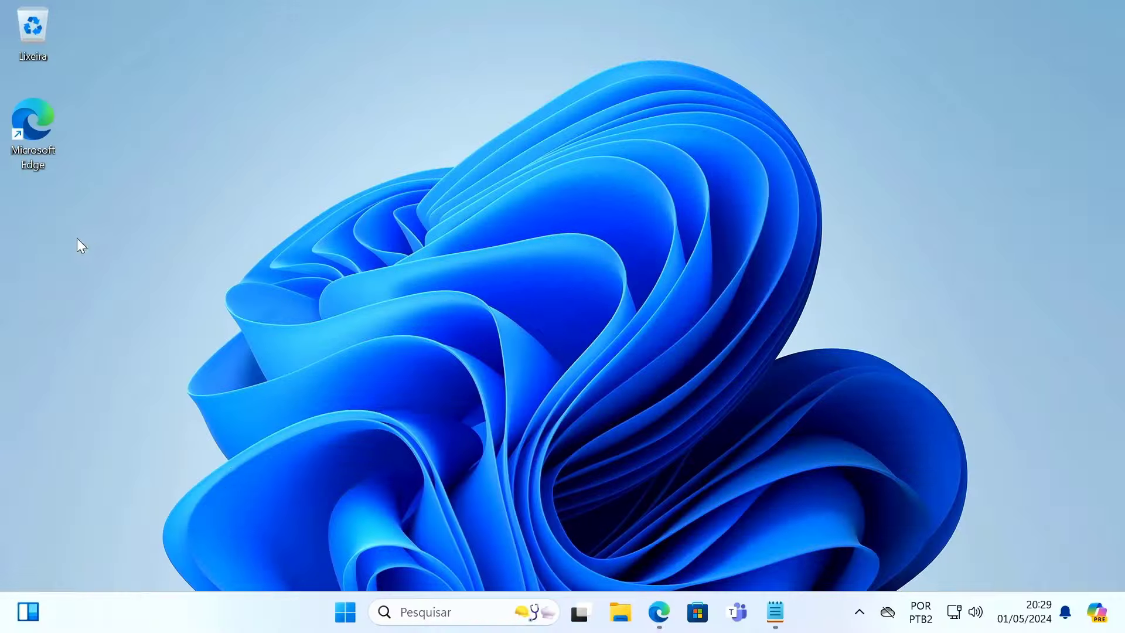
Step: Switch to File Explorer, show the drives in Este Computador and select the Disco Local (C:) and (E:) drives
click(620, 612)
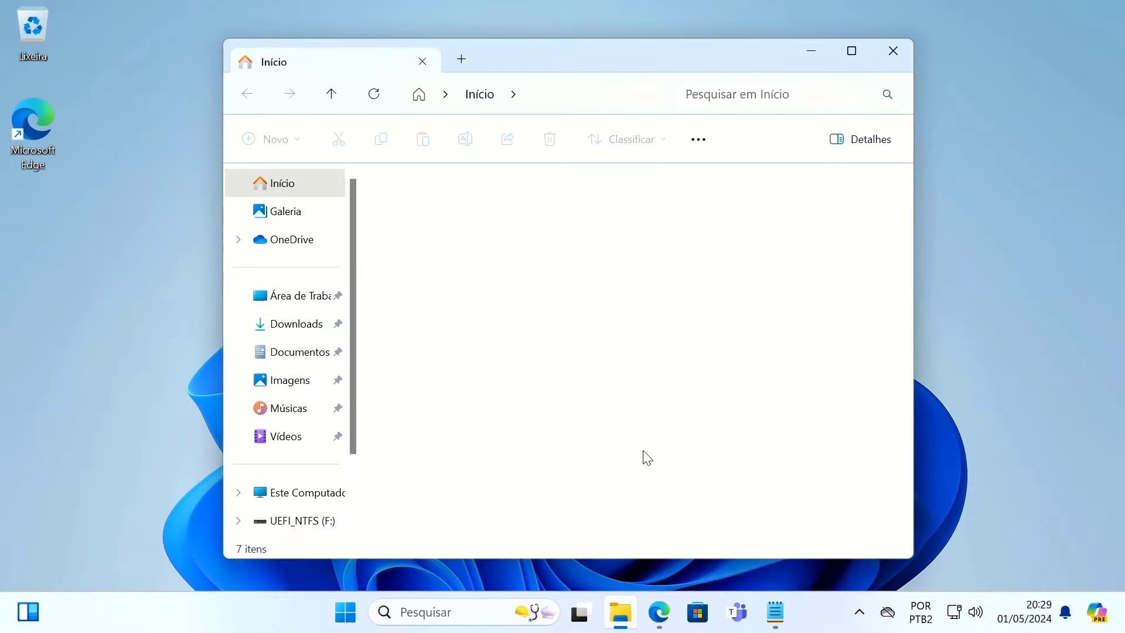
click(311, 492)
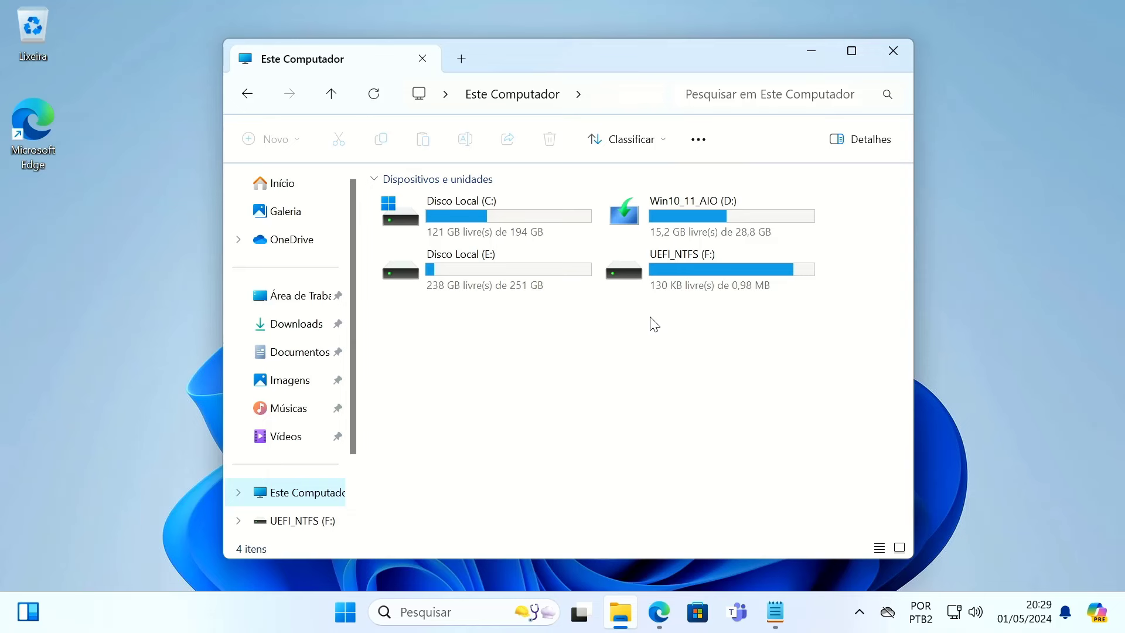
drag(529, 348, 473, 212)
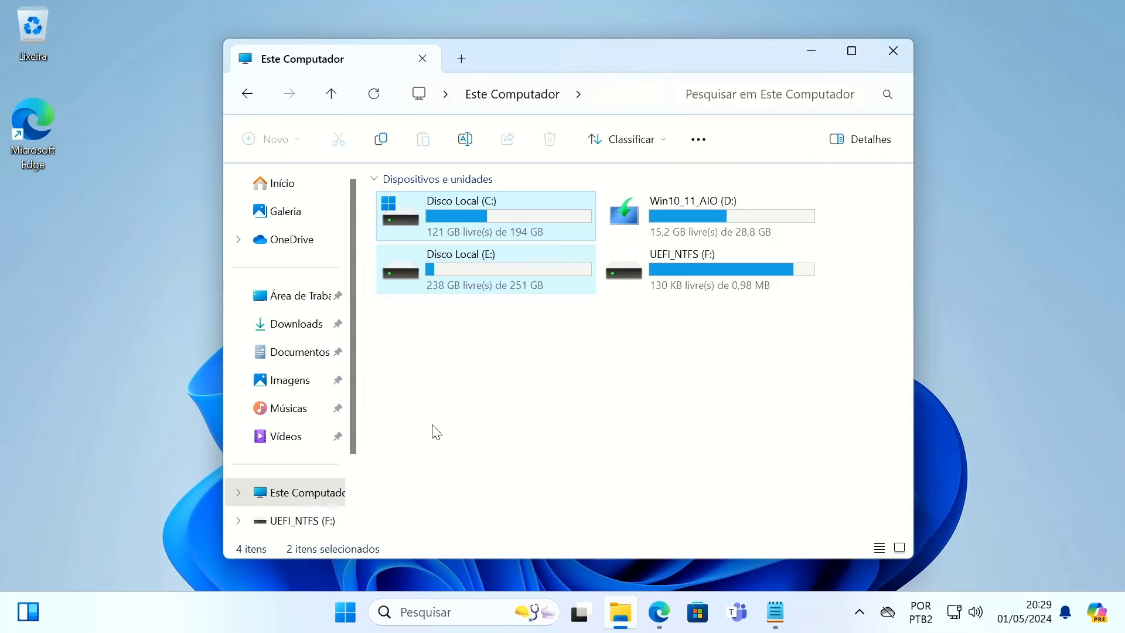
Step: Inspect the unallocated space on Disco 0 and the partitions of Disco 1 in Gerenciamento de Disco, and close it
right_click(345, 611)
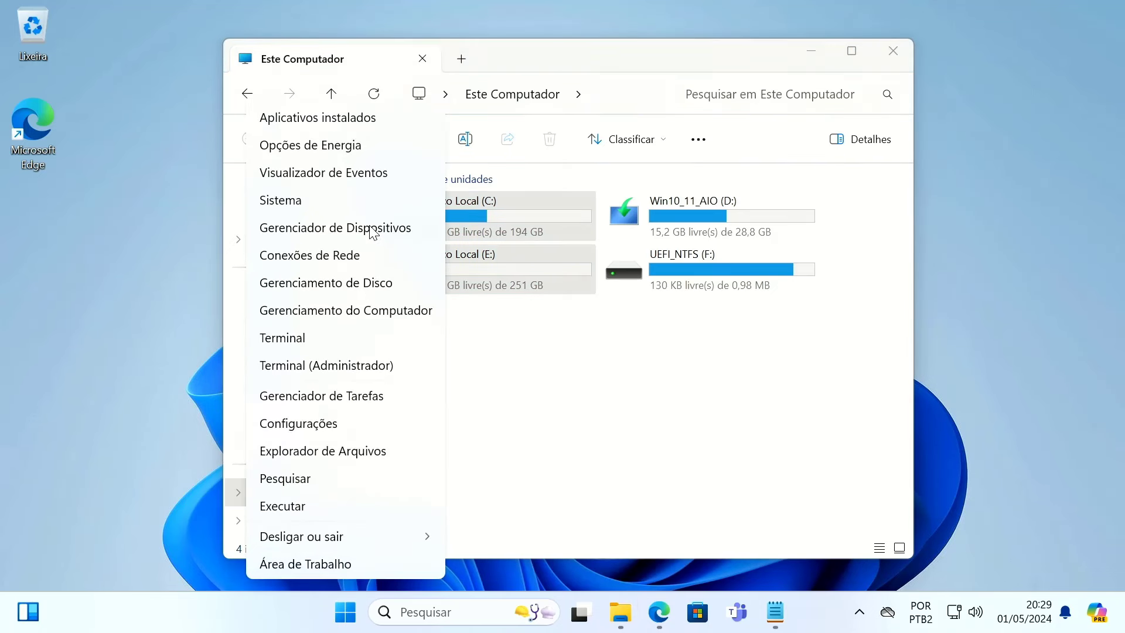
click(363, 285)
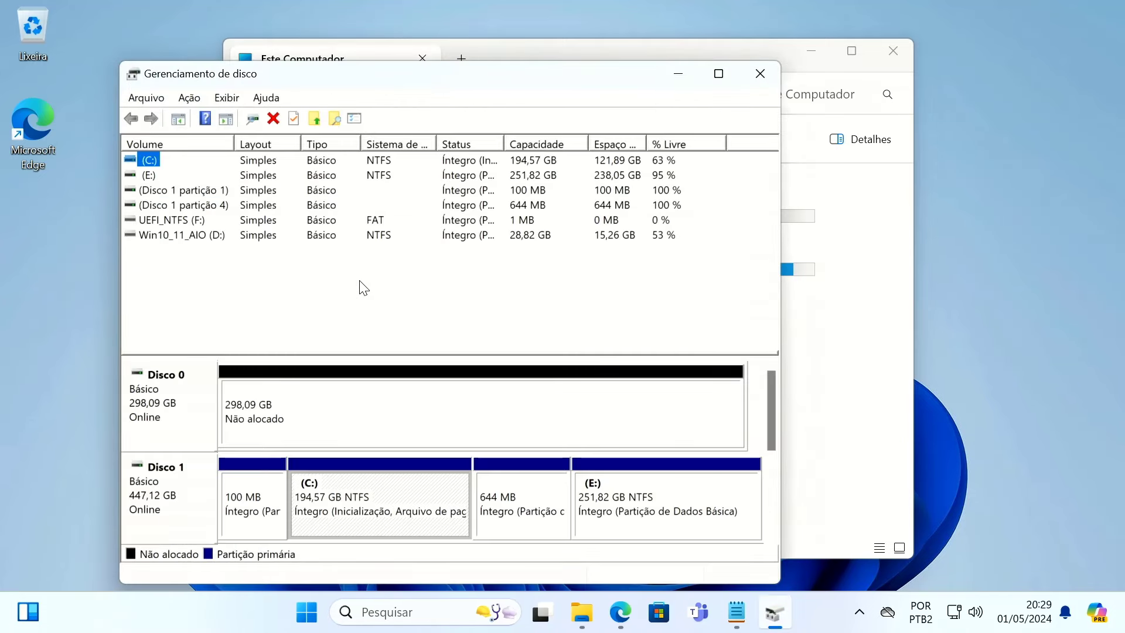
click(387, 417)
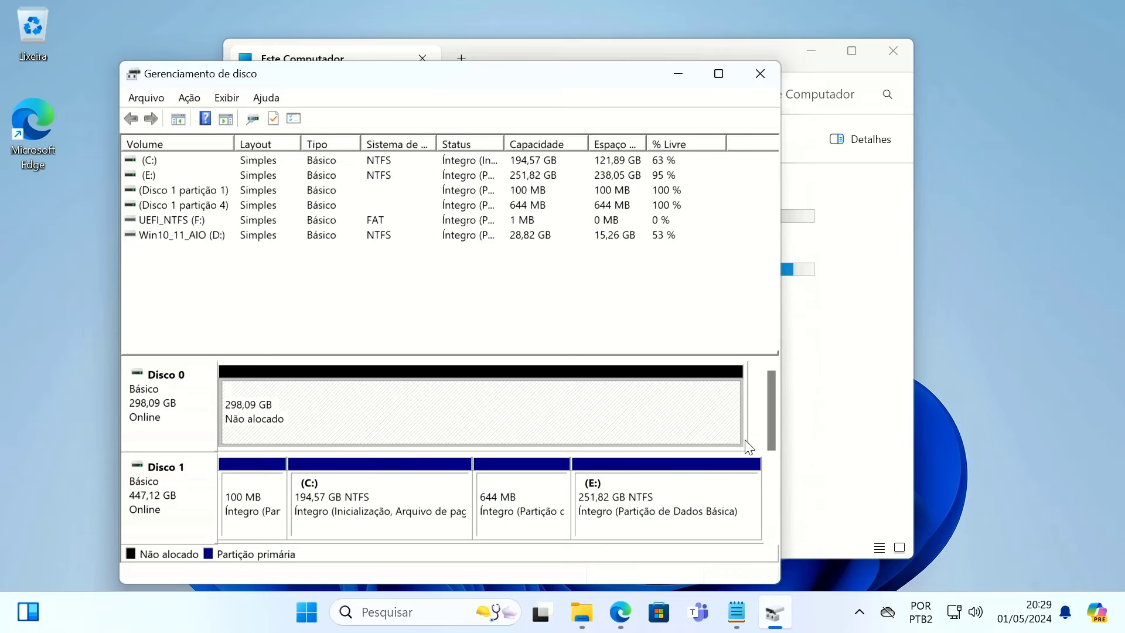
mouse_move(769, 417)
mouse_down()
mouse_move(766, 501)
mouse_move(757, 430)
mouse_up()
click(674, 507)
click(525, 510)
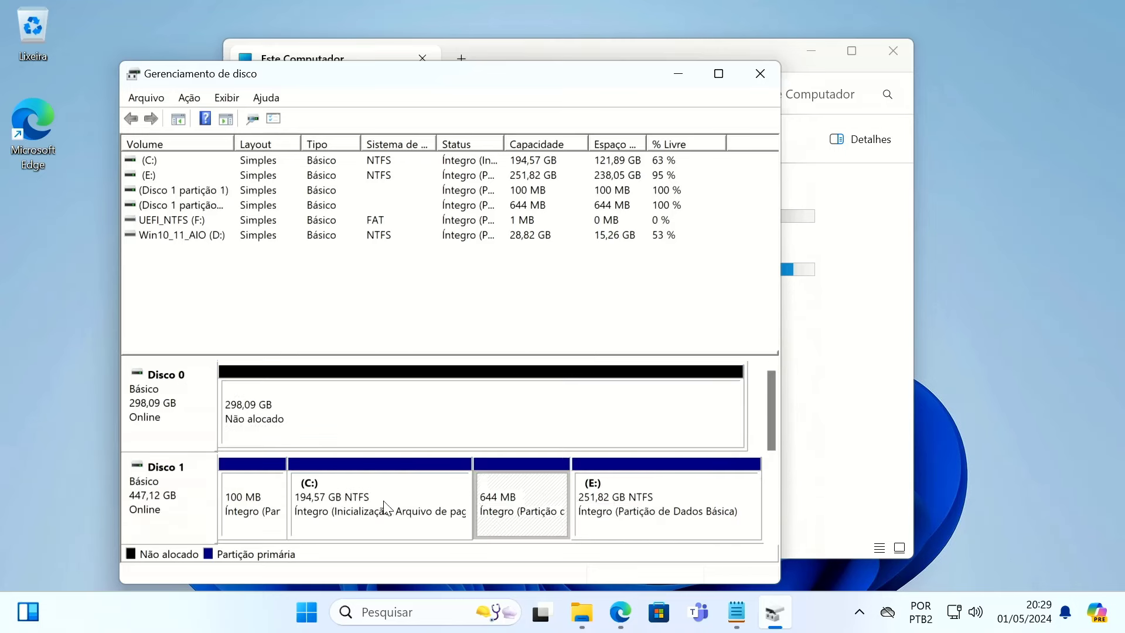
click(388, 507)
click(426, 415)
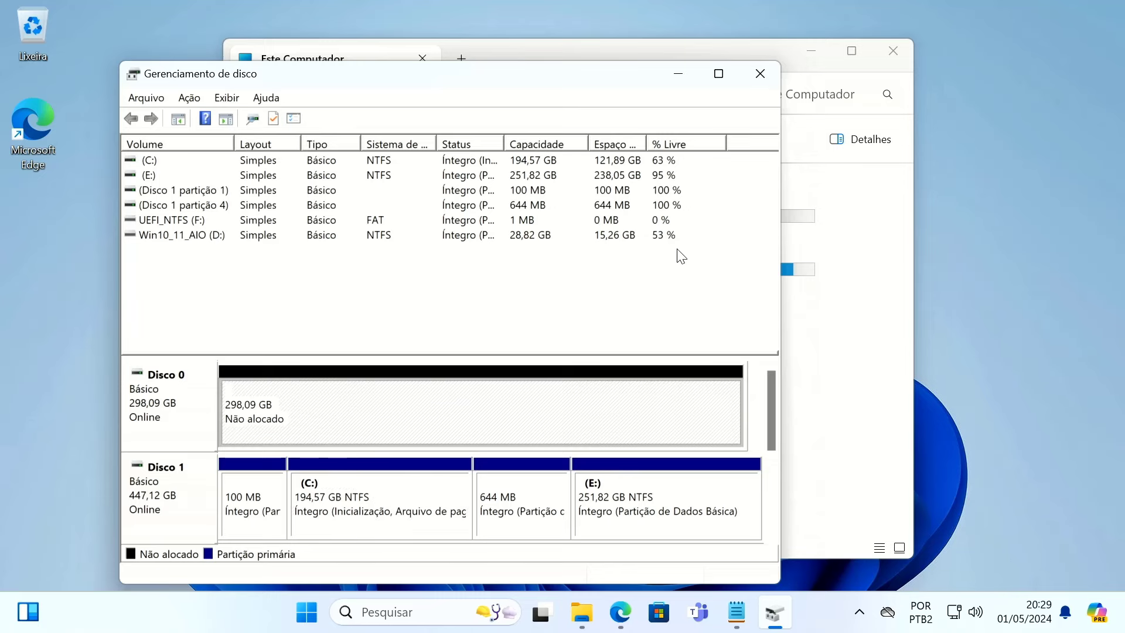
click(762, 74)
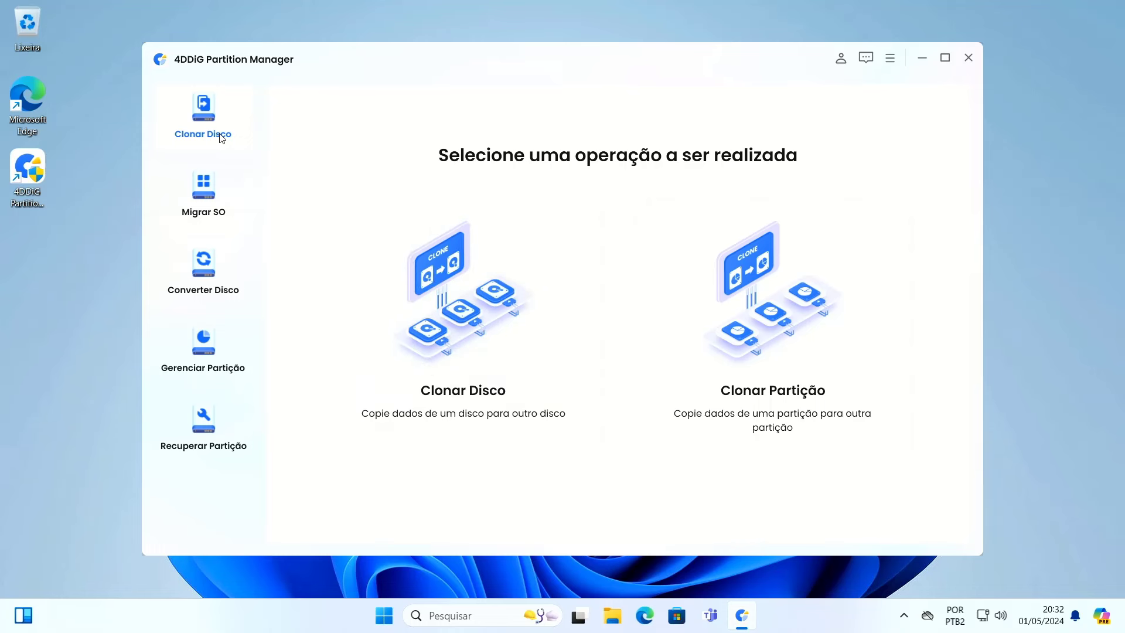
Step: Review the Clonar Disco, Migrar SO, Converter Disco, Gerenciar Partição and Recuperar Partição features of 4DDiG Partition Manager
click(205, 188)
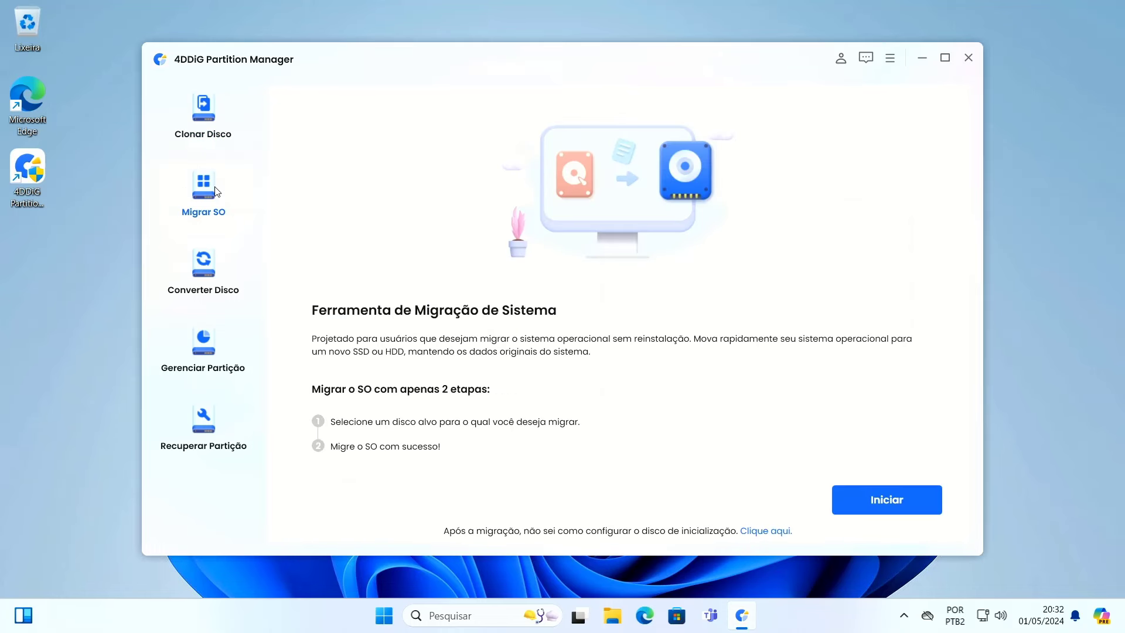
click(213, 261)
click(213, 345)
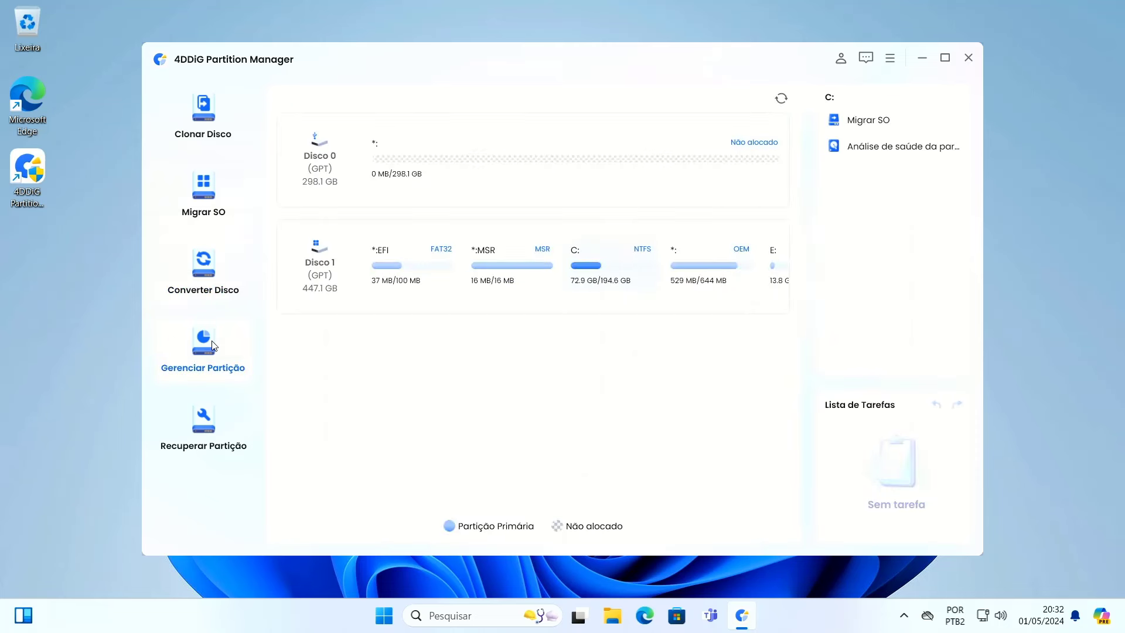
click(212, 423)
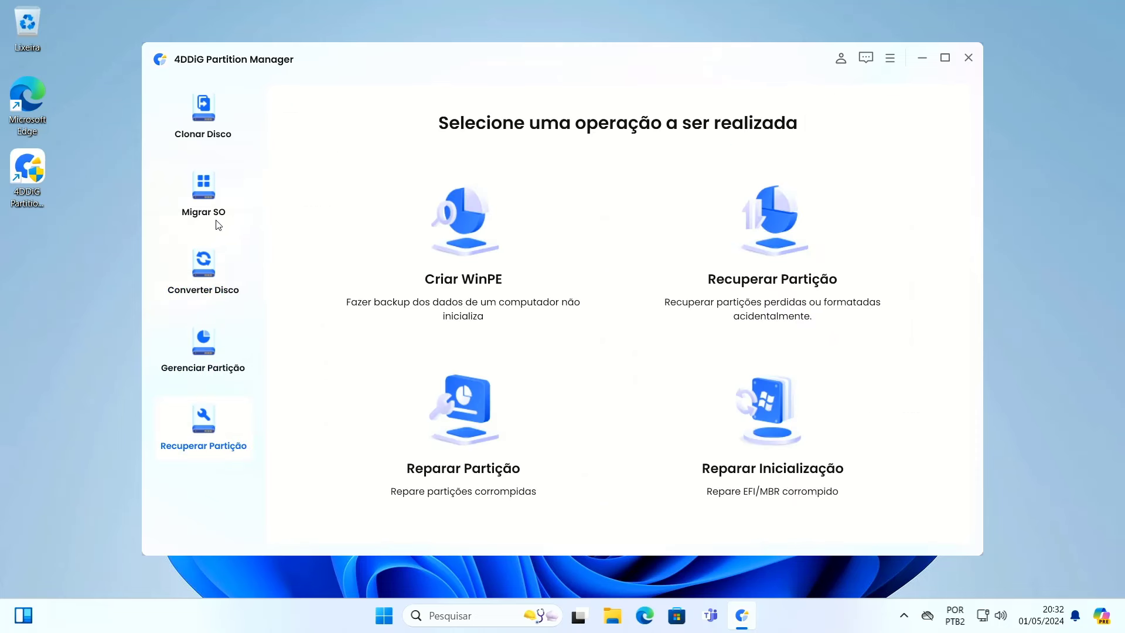
click(205, 134)
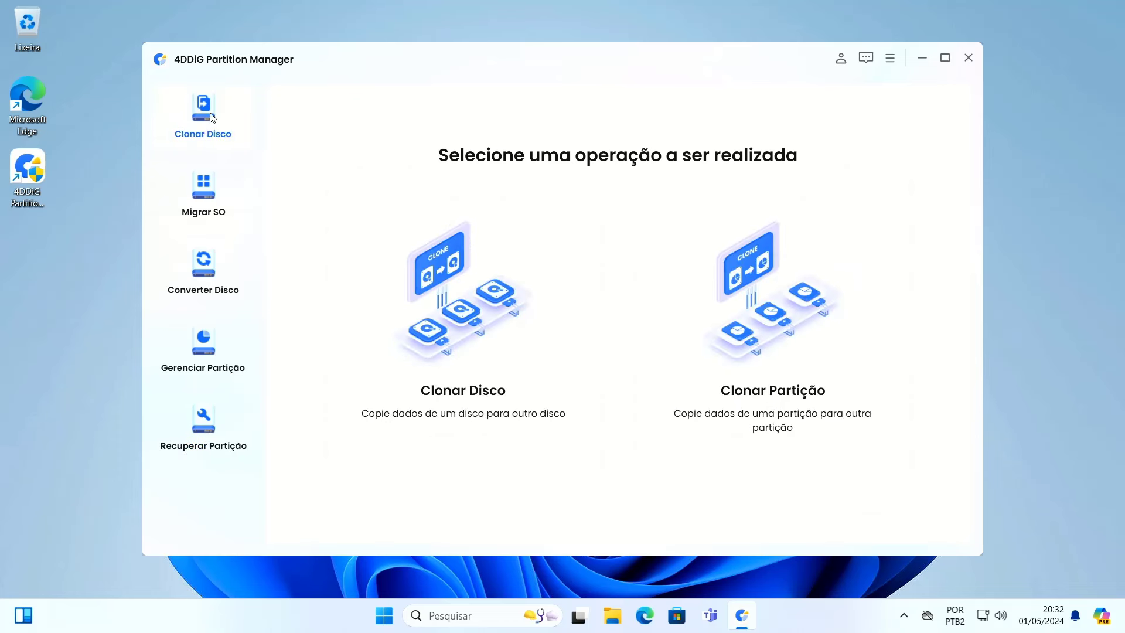
click(218, 198)
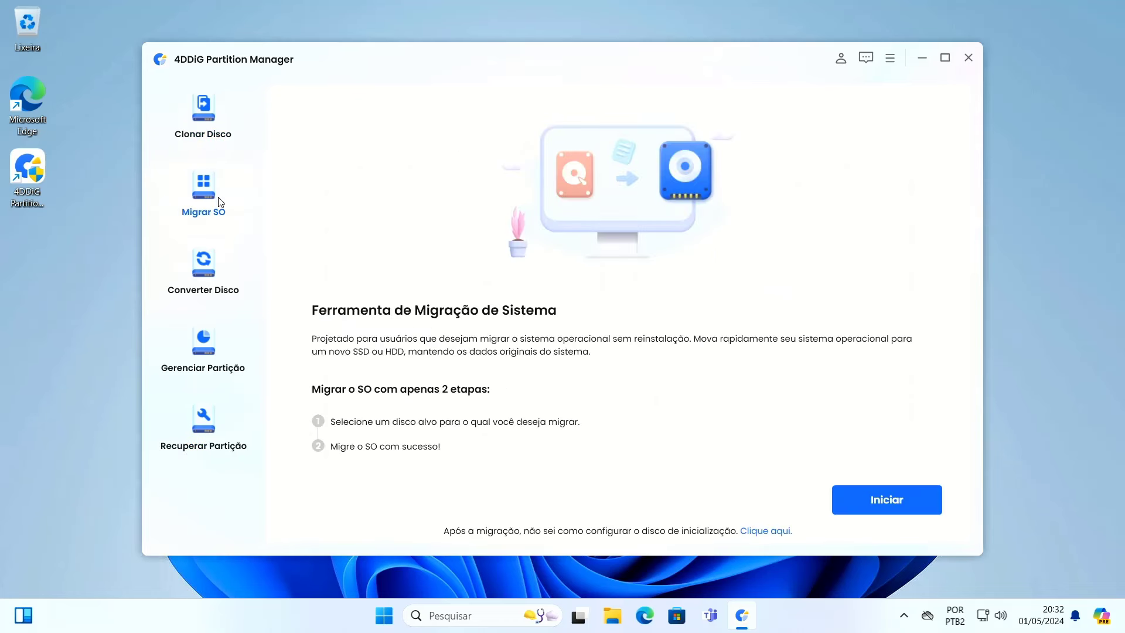
click(218, 267)
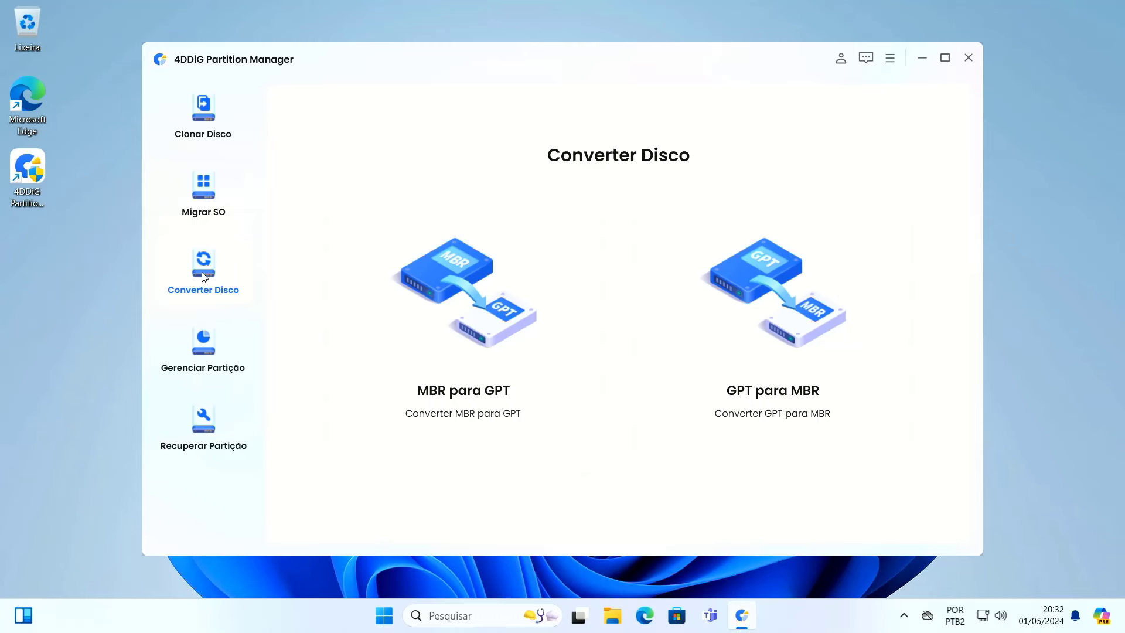
click(216, 346)
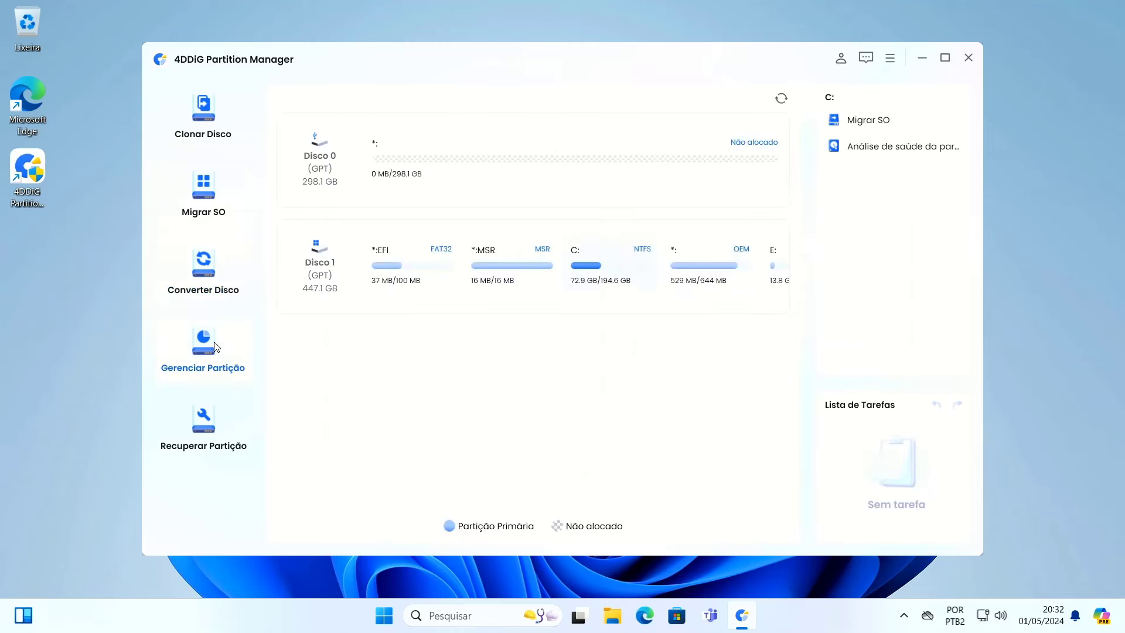
Step: Run a quick scan for lost partitions on the unallocated Disco 0, accepting the repair of the automatic mounting function
click(217, 429)
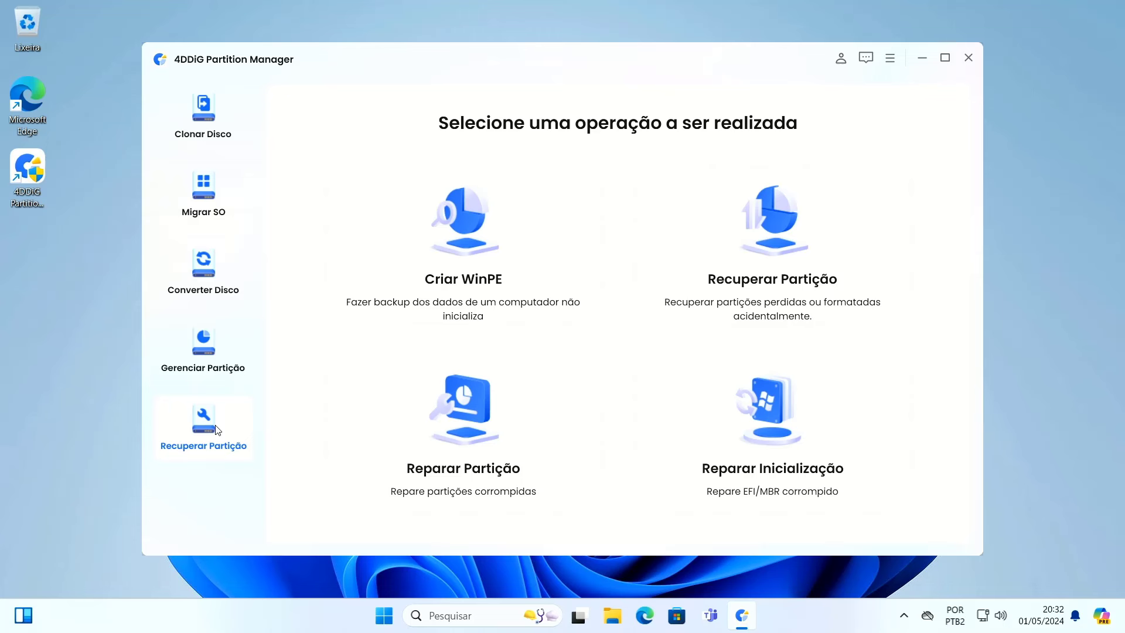
click(806, 251)
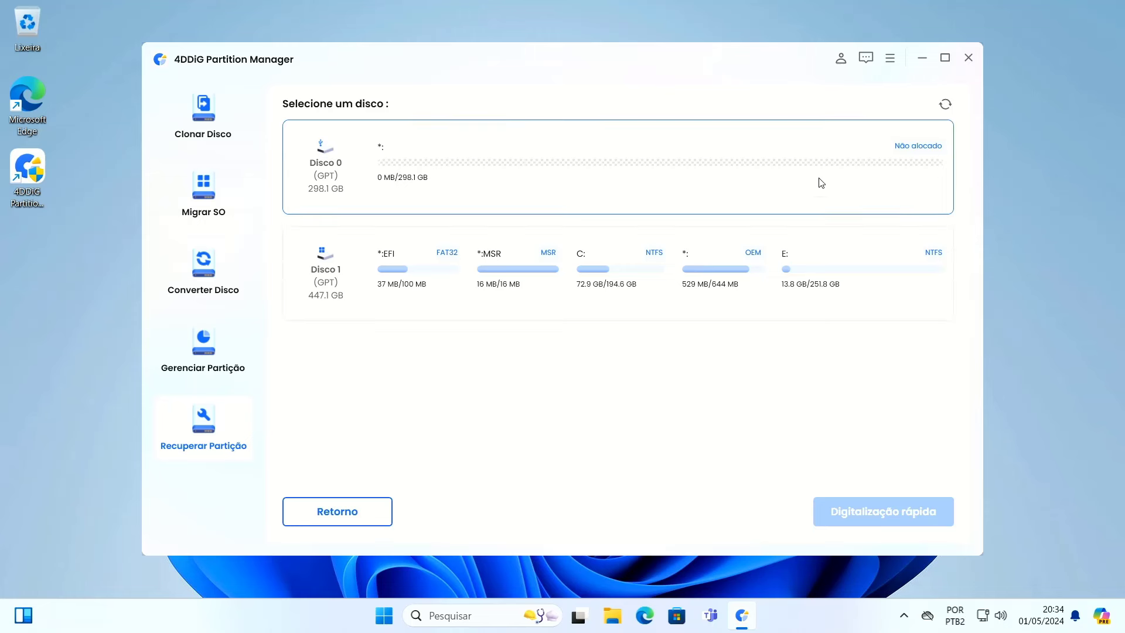
click(783, 174)
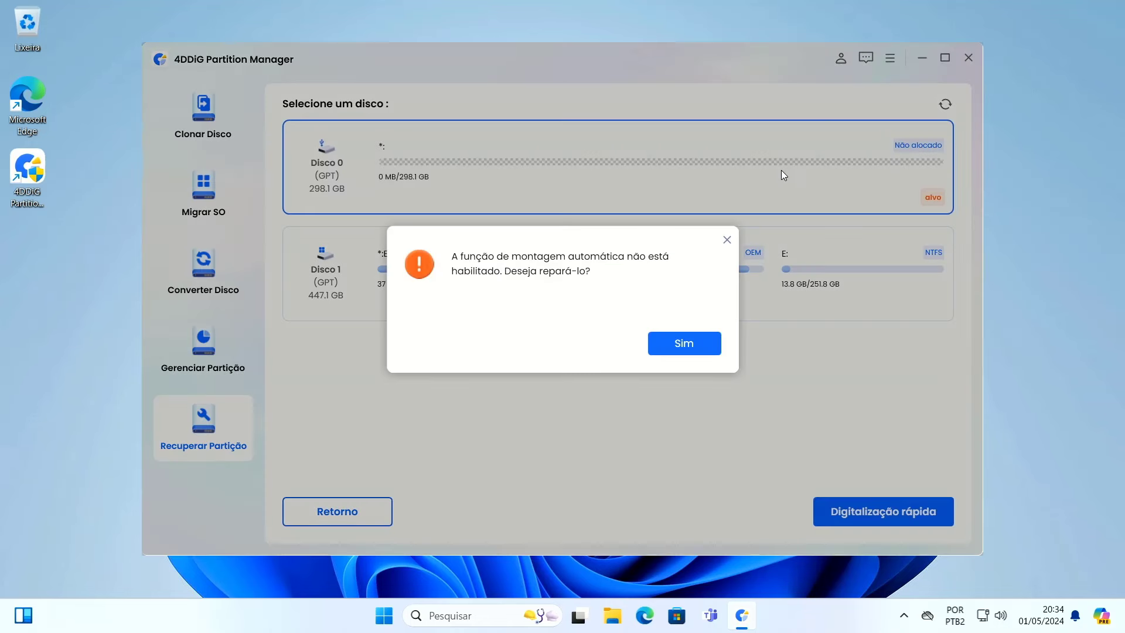
click(694, 350)
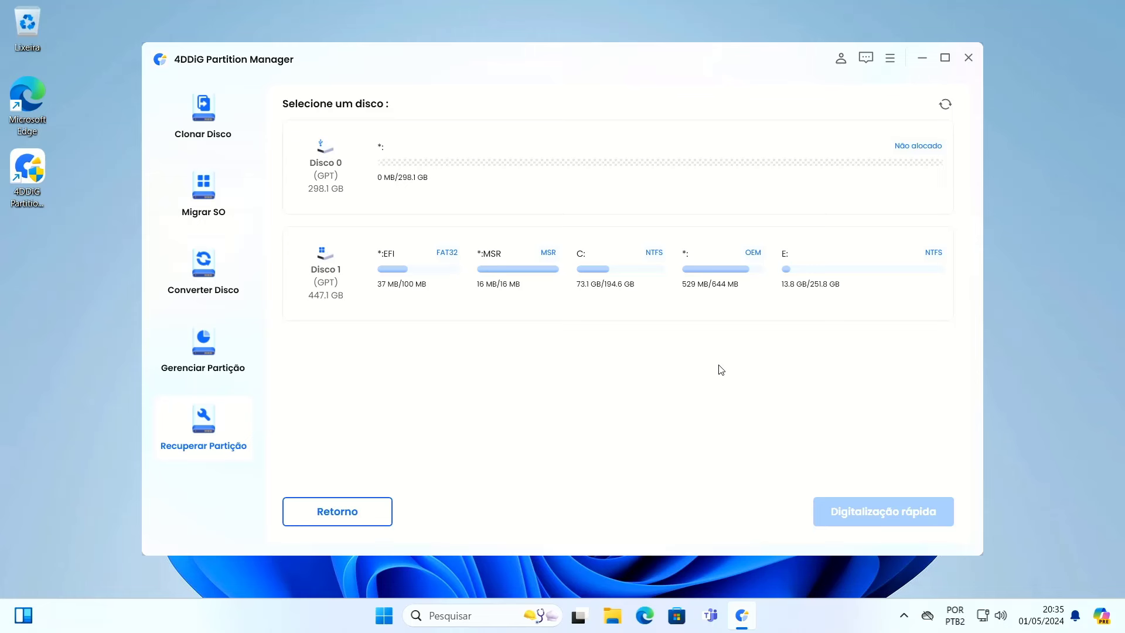
click(616, 176)
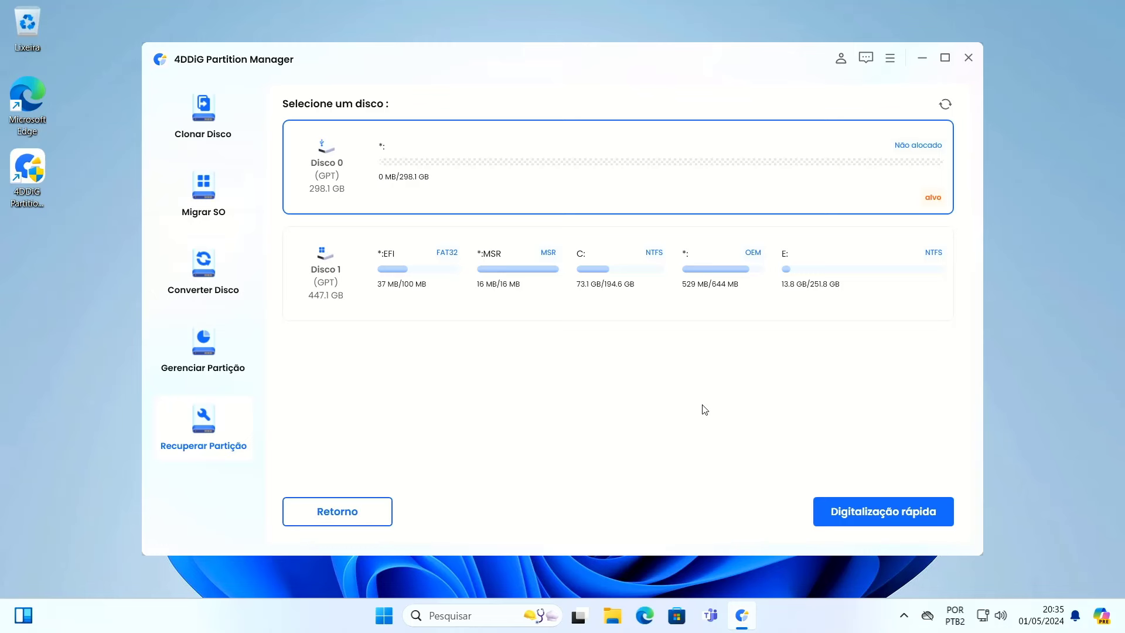
click(844, 510)
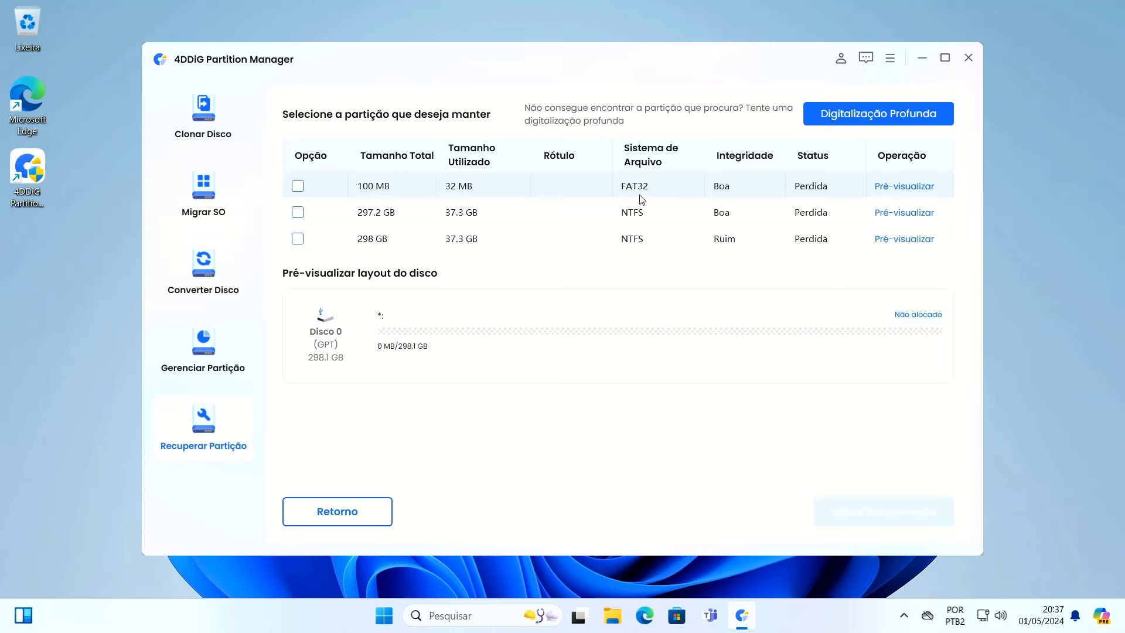
Step: Preview the directory of the lost 297.2 GB NTFS partition, look inside its Users folder, and close the preview
click(906, 214)
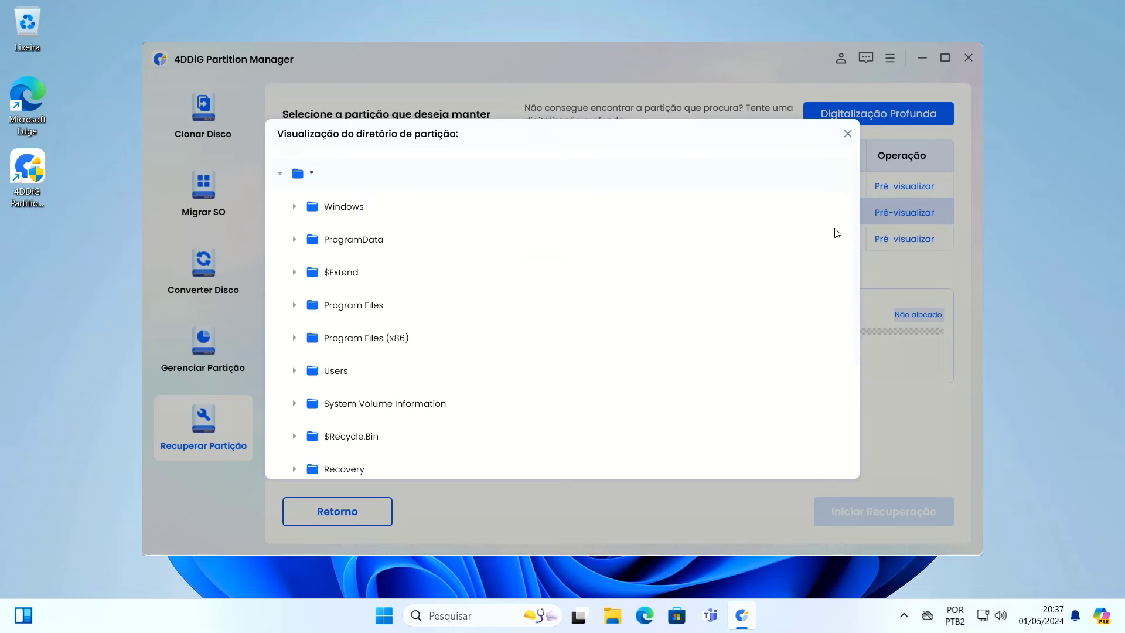
scroll(668, 305, down, 3)
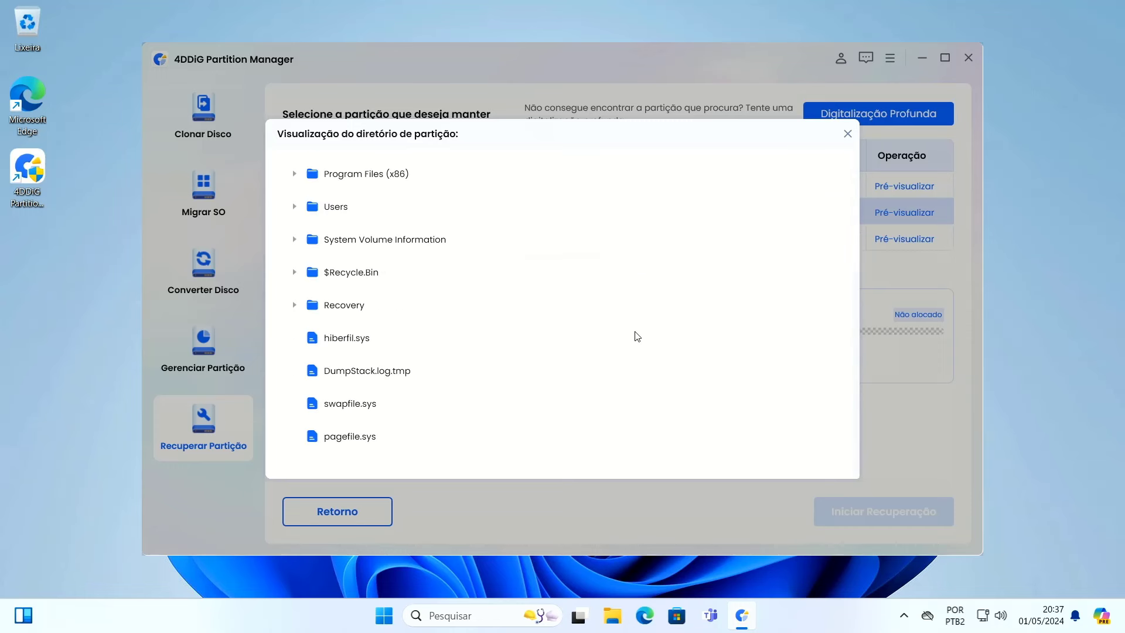
scroll(477, 380, up, 3)
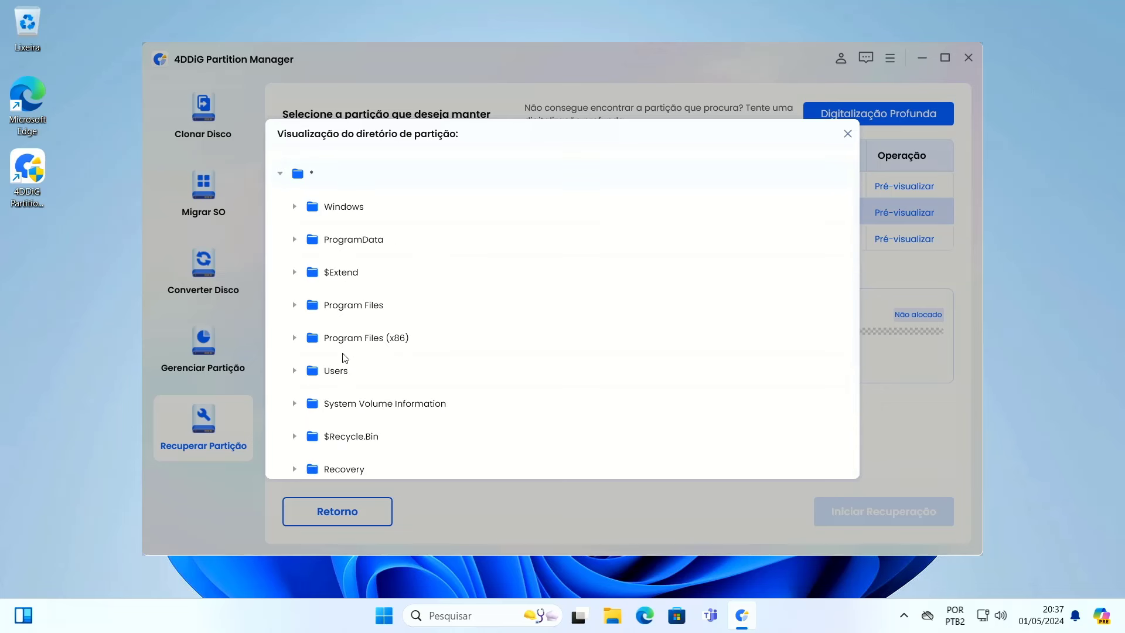
click(337, 372)
scroll(355, 388, down, 2)
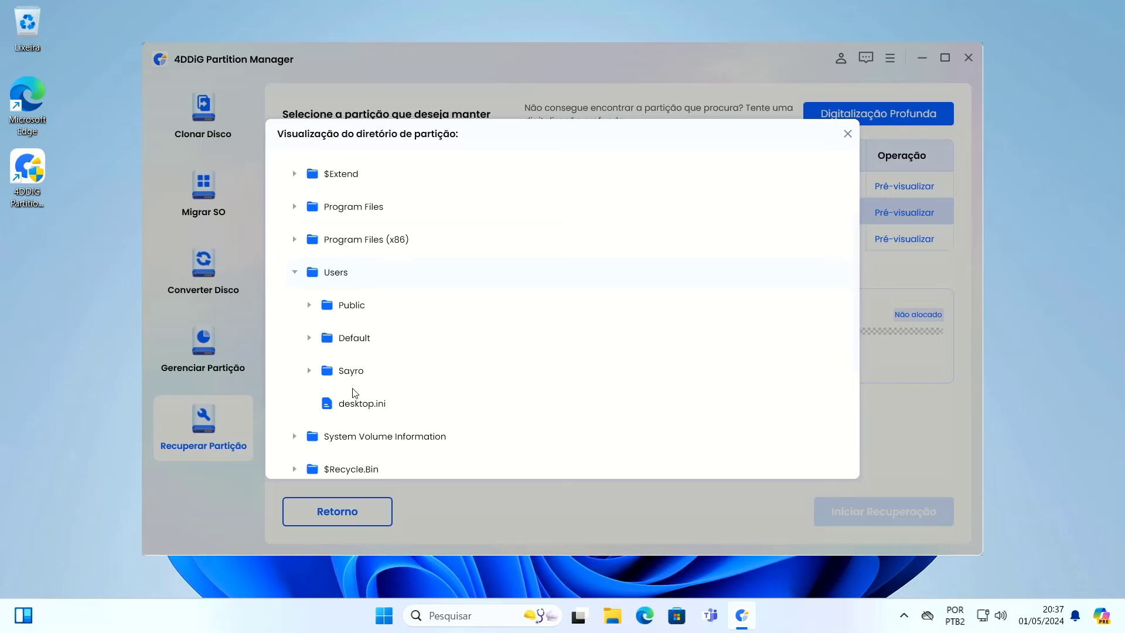
click(847, 134)
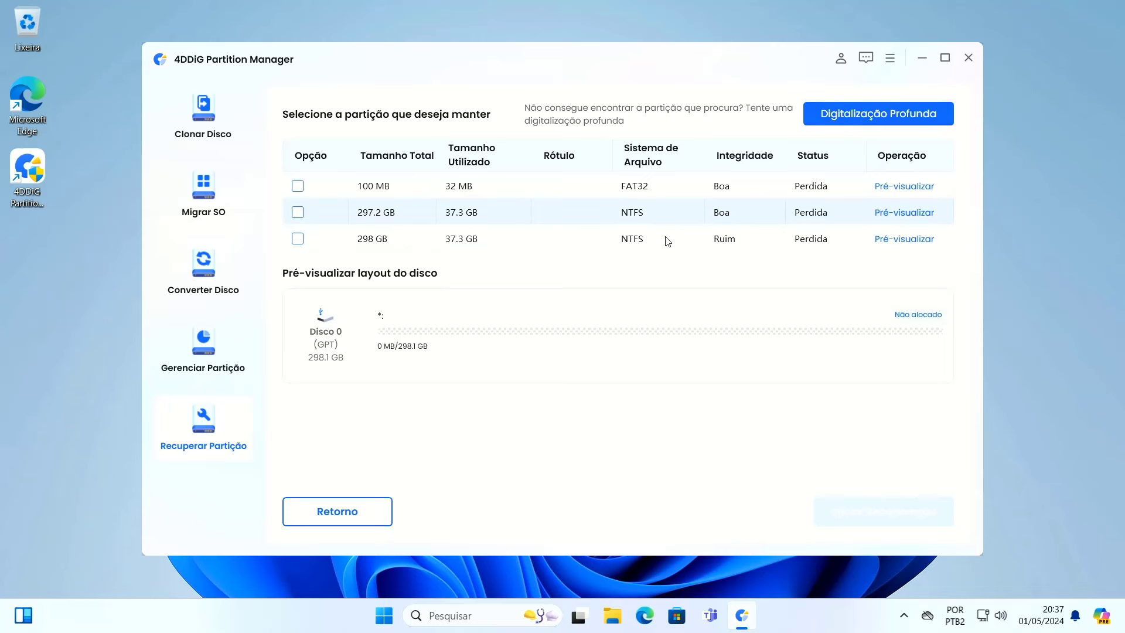
Step: Recover the lost 297.2 GB NTFS partition, dismiss the Reprodução Automática notification, and finish the recovery
click(299, 213)
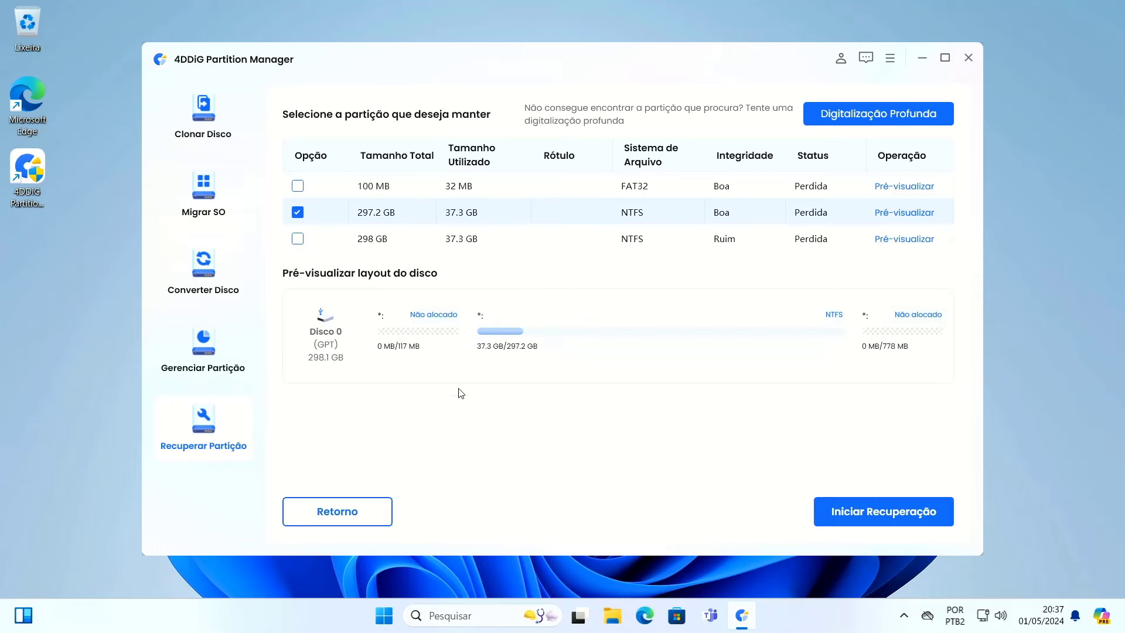
click(878, 518)
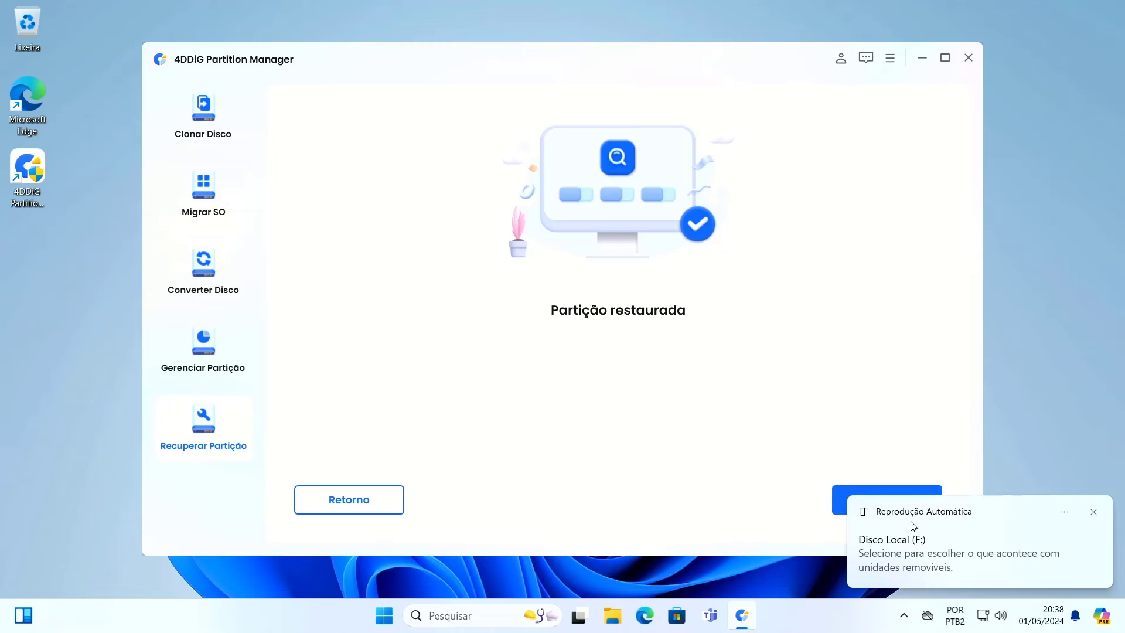
click(1094, 513)
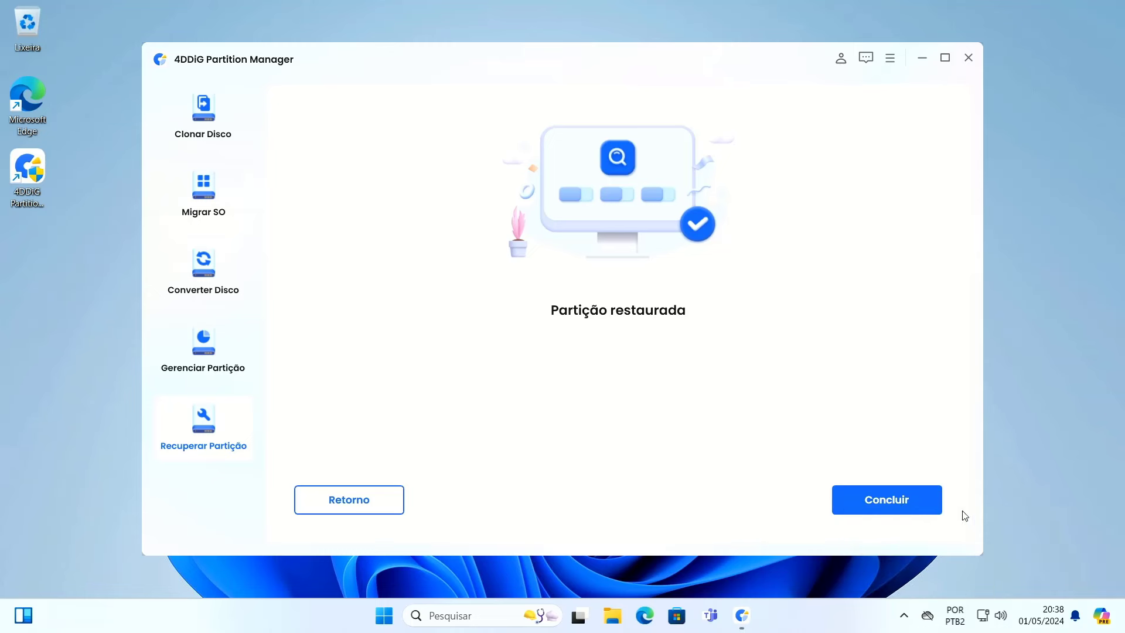
click(900, 503)
Step: Switch to Explorador de Arquivos and open the personal user folder in Usuários on Disco Local (F:), granting permanent access to it
click(610, 616)
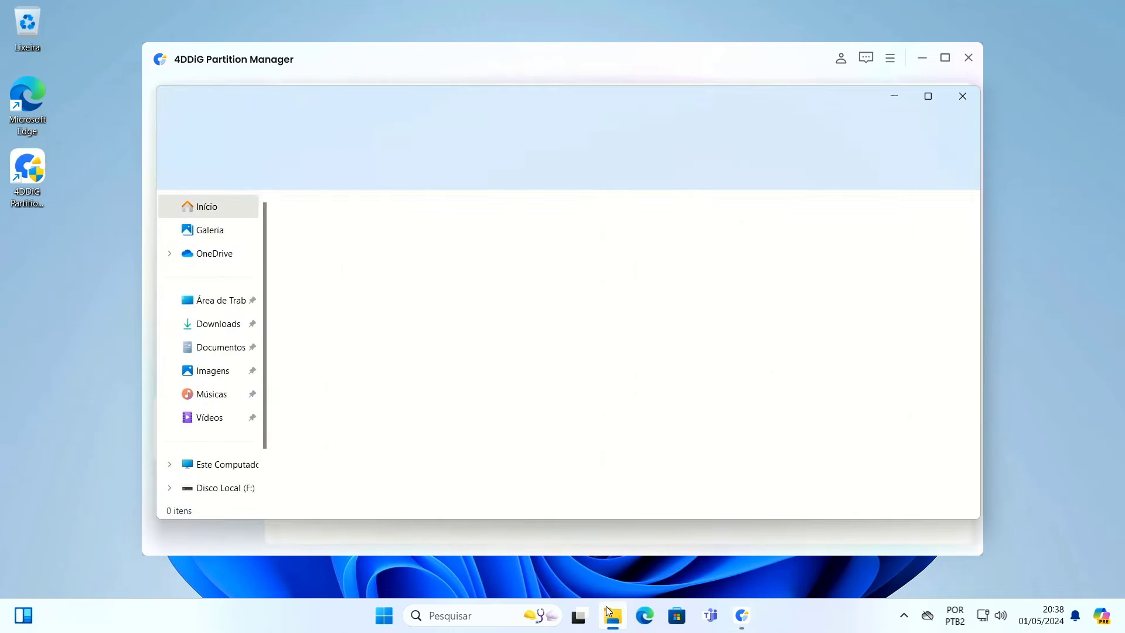
scroll(212, 434, down, 2)
click(249, 415)
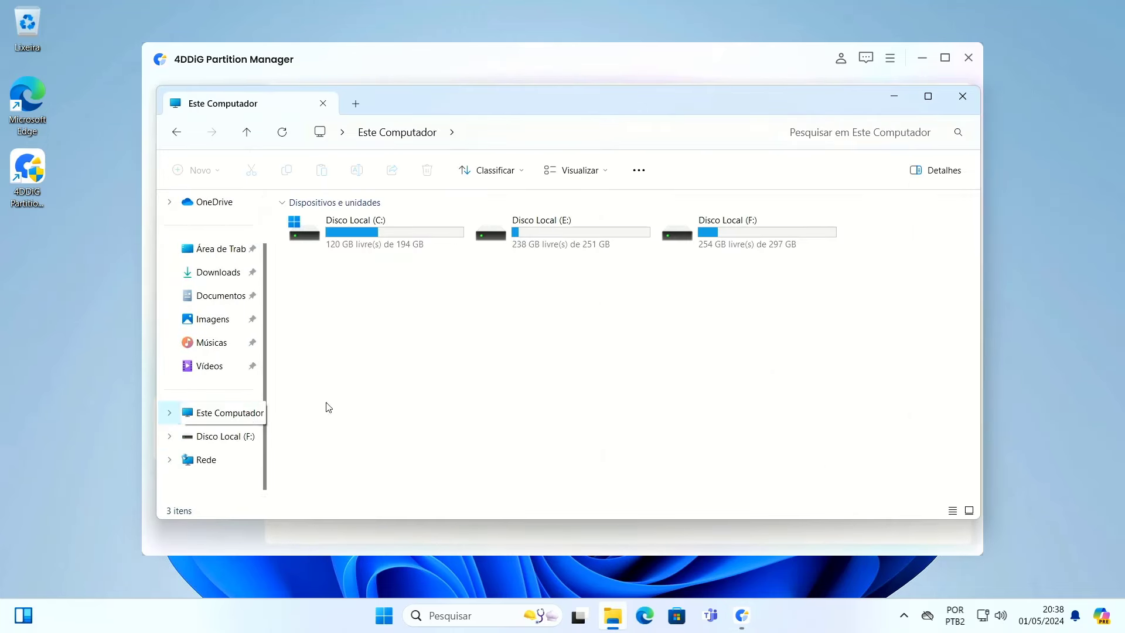
double_click(691, 245)
double_click(343, 321)
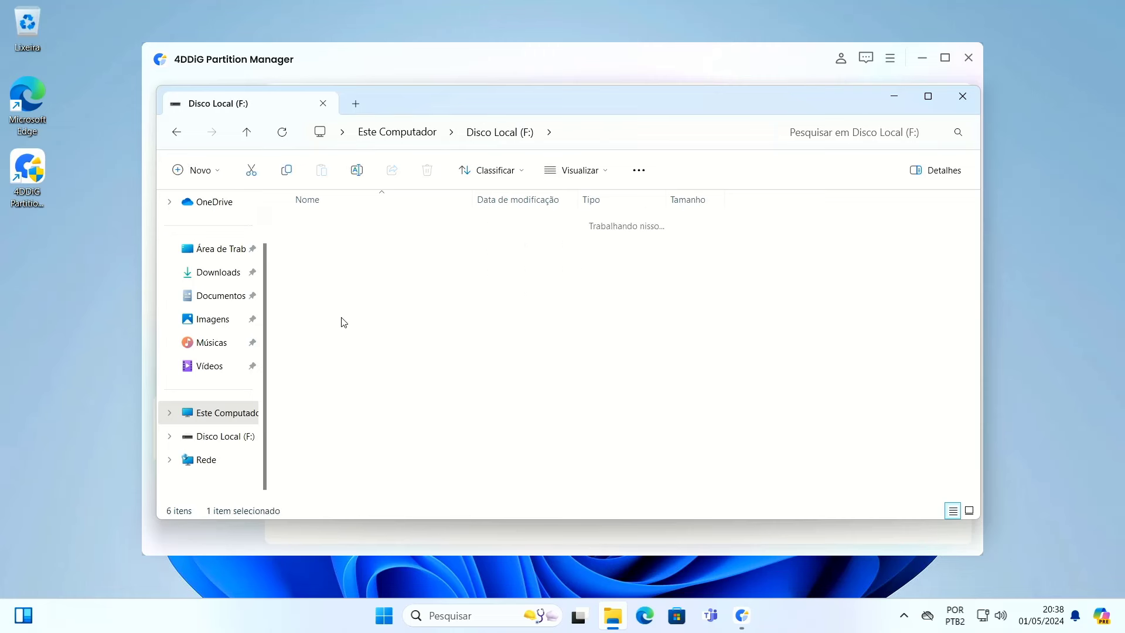
double_click(324, 249)
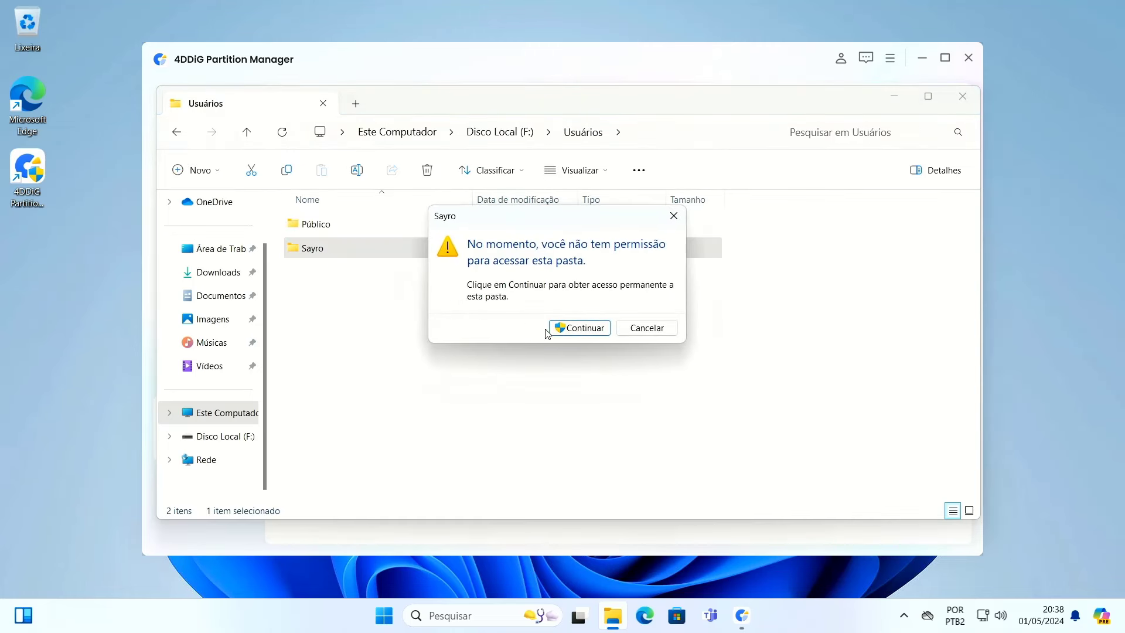
click(573, 328)
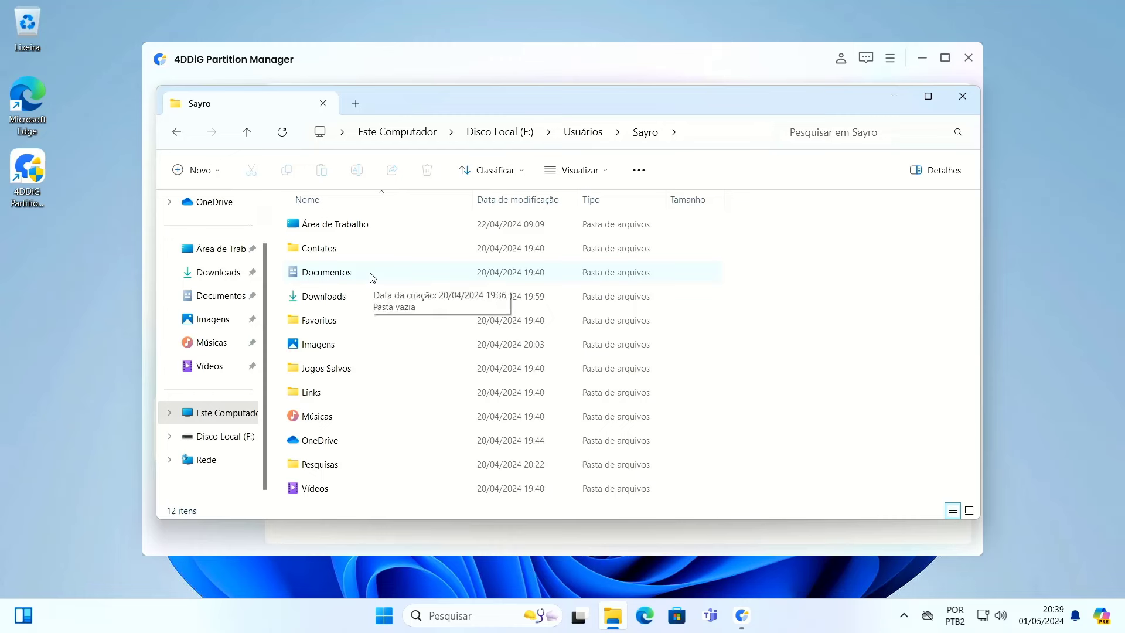
Step: Examine the contents of the Downloads, Imagens and Área de Trabalho folders in the recovered user folder
double_click(336, 297)
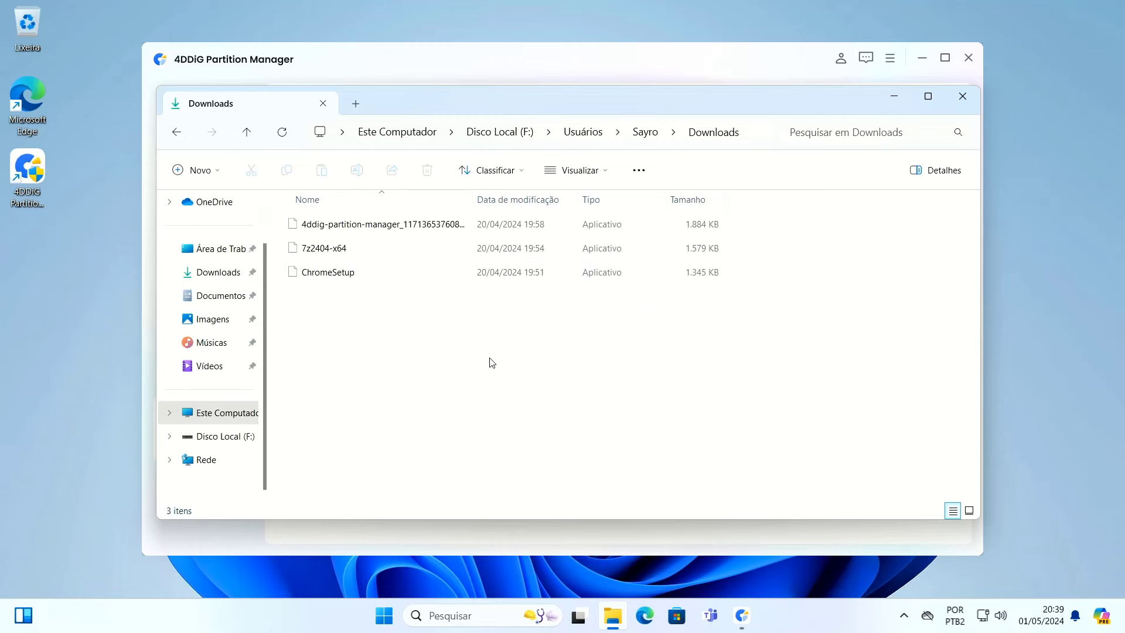
drag(491, 362, 348, 228)
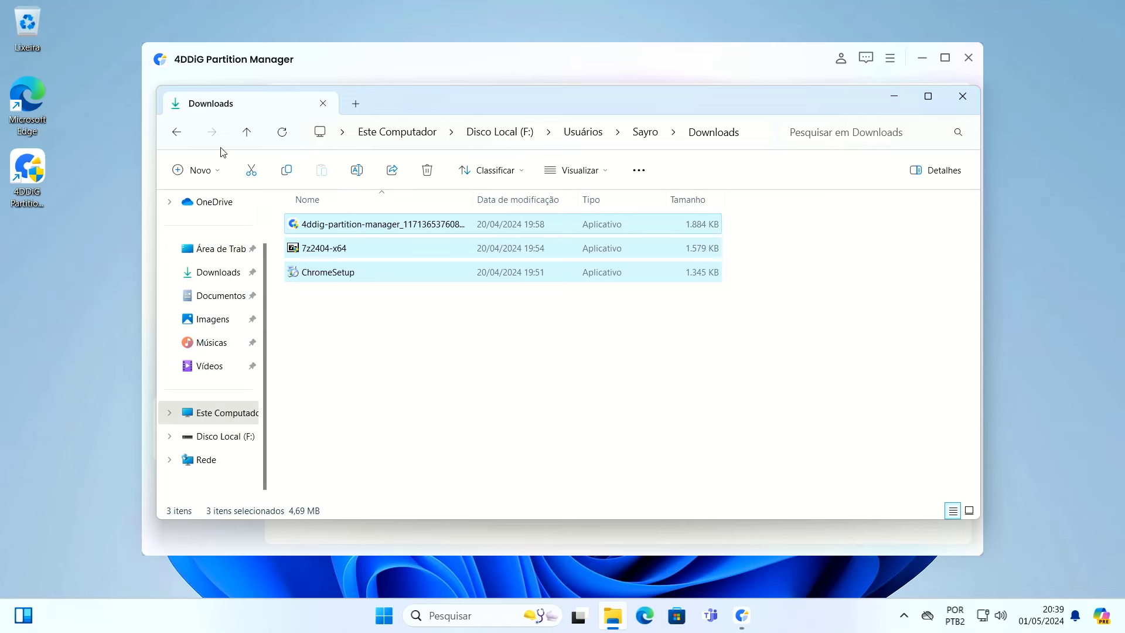
click(174, 129)
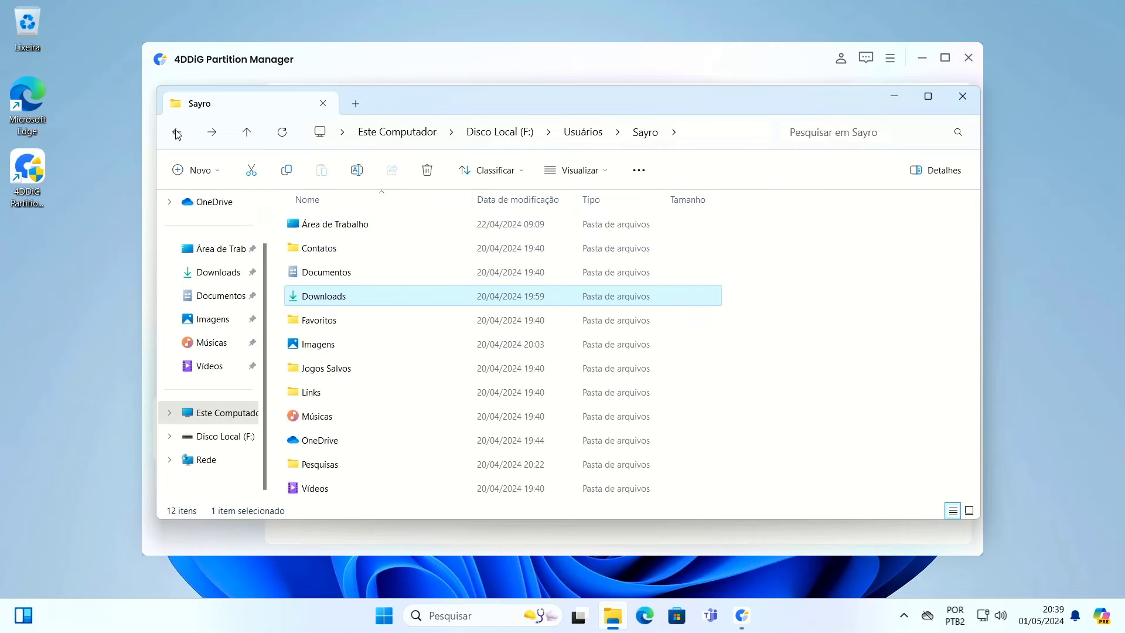
double_click(327, 345)
drag(414, 359, 348, 226)
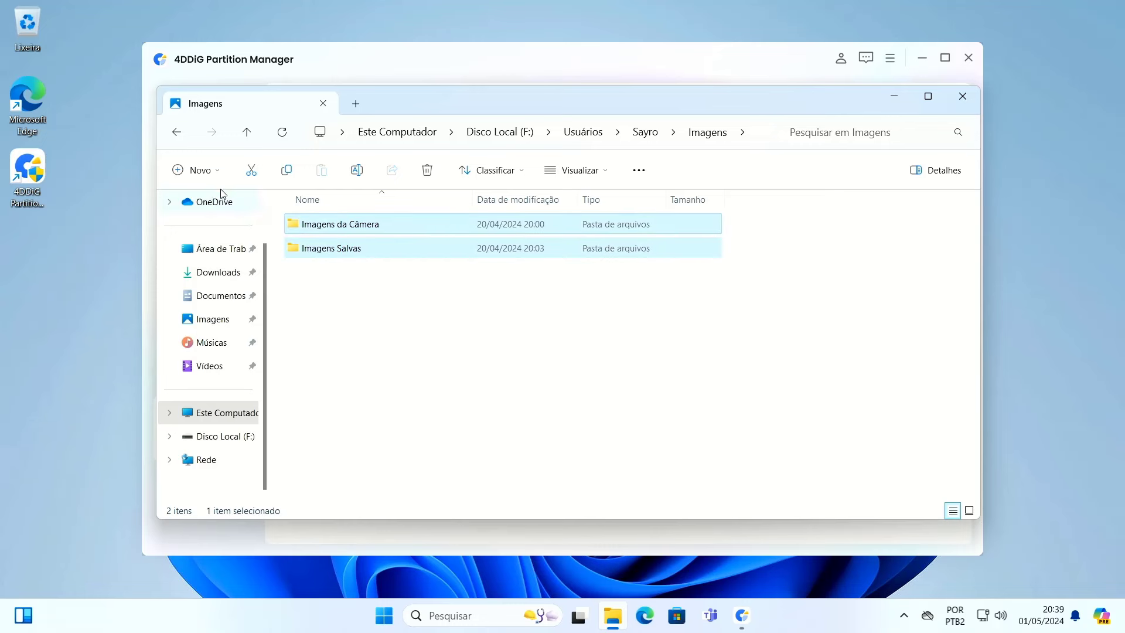
click(176, 132)
double_click(303, 229)
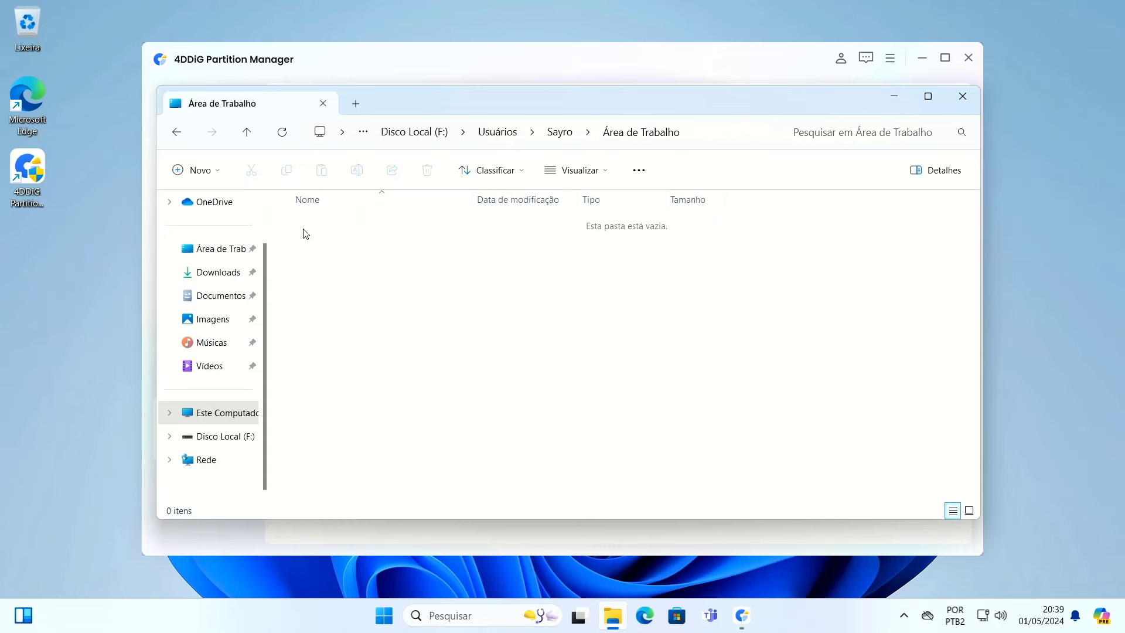
Step: Run ChromeSetup from the recovered Downloads folder and allow it to make changes to the device
click(183, 136)
double_click(333, 295)
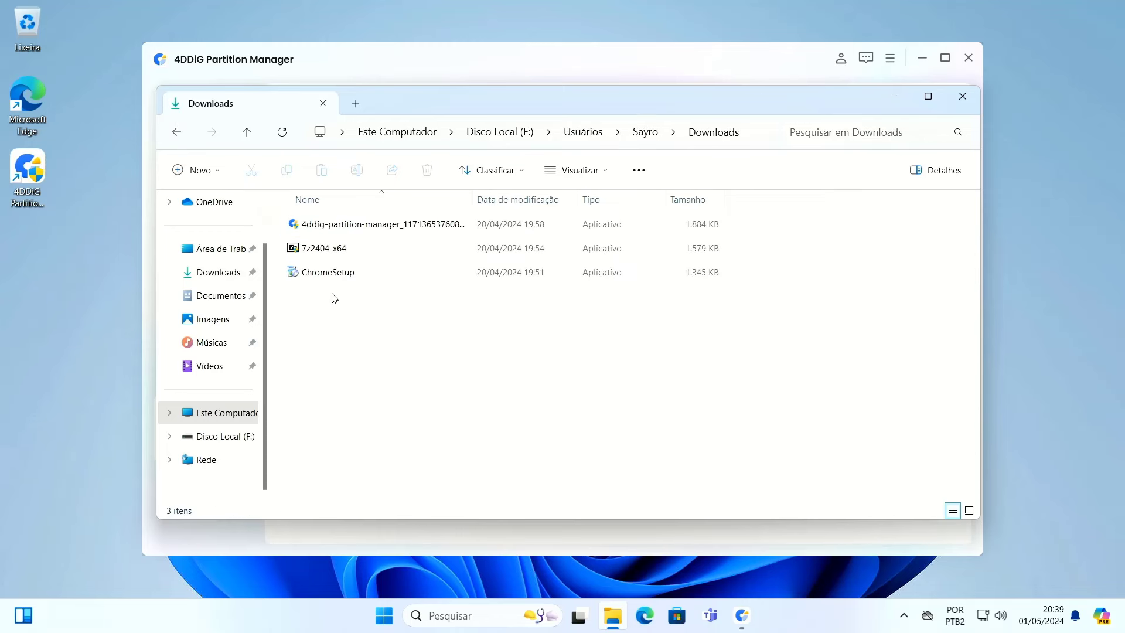
click(338, 275)
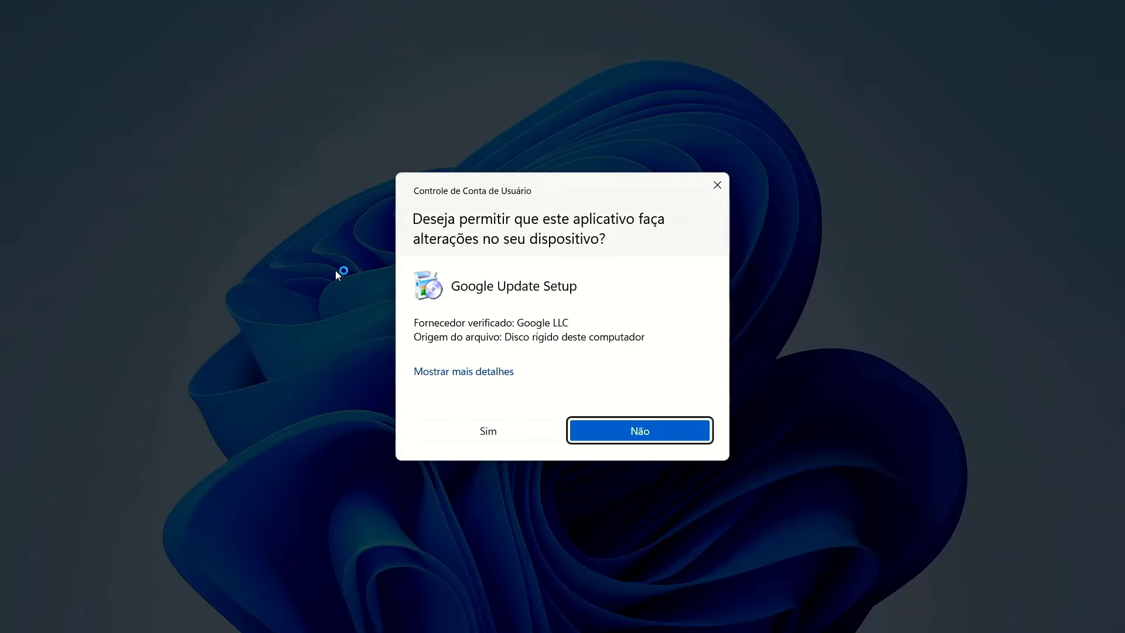
click(455, 429)
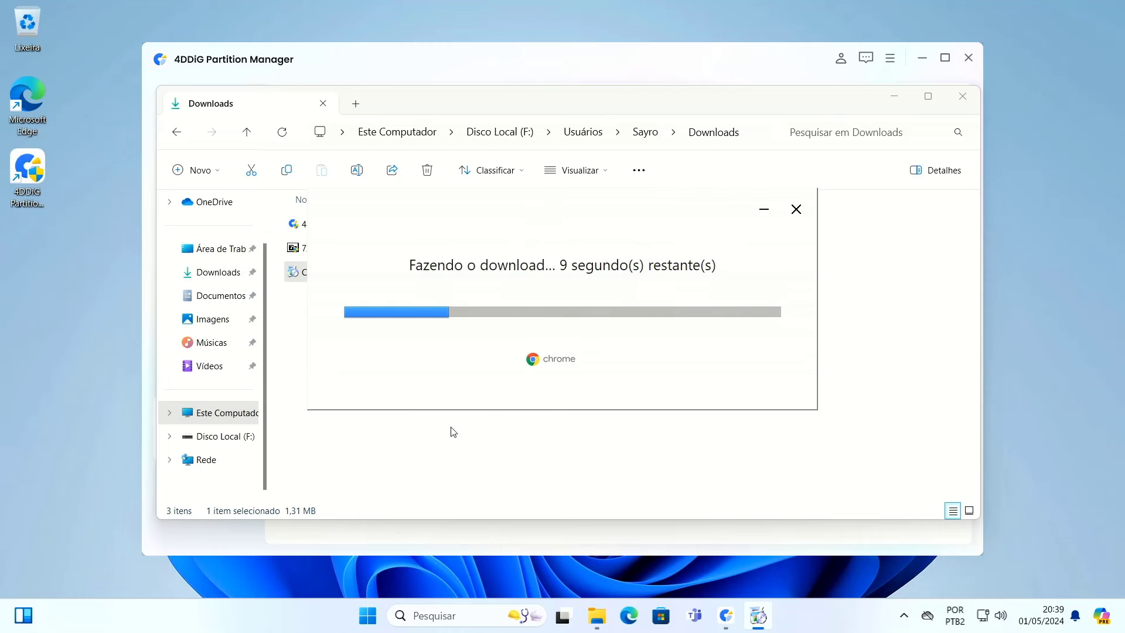
Step: Inspect the F: partition and the unallocated spaces on Disco 0 in Gerenciamento de Disco, and close it
right_click(386, 614)
click(372, 618)
right_click(373, 618)
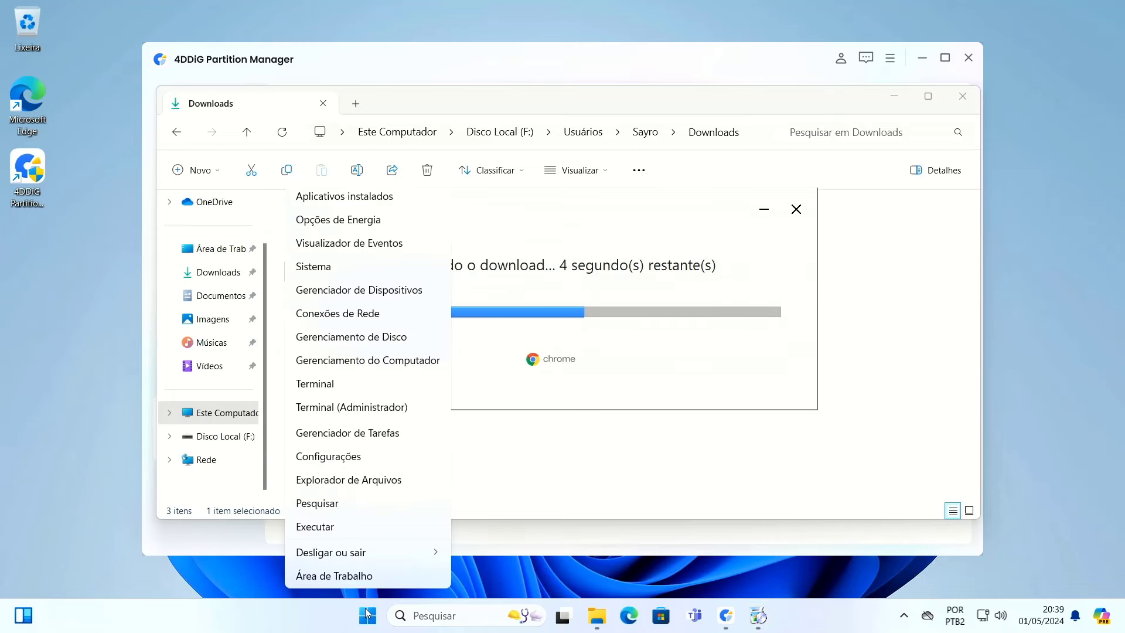
click(380, 340)
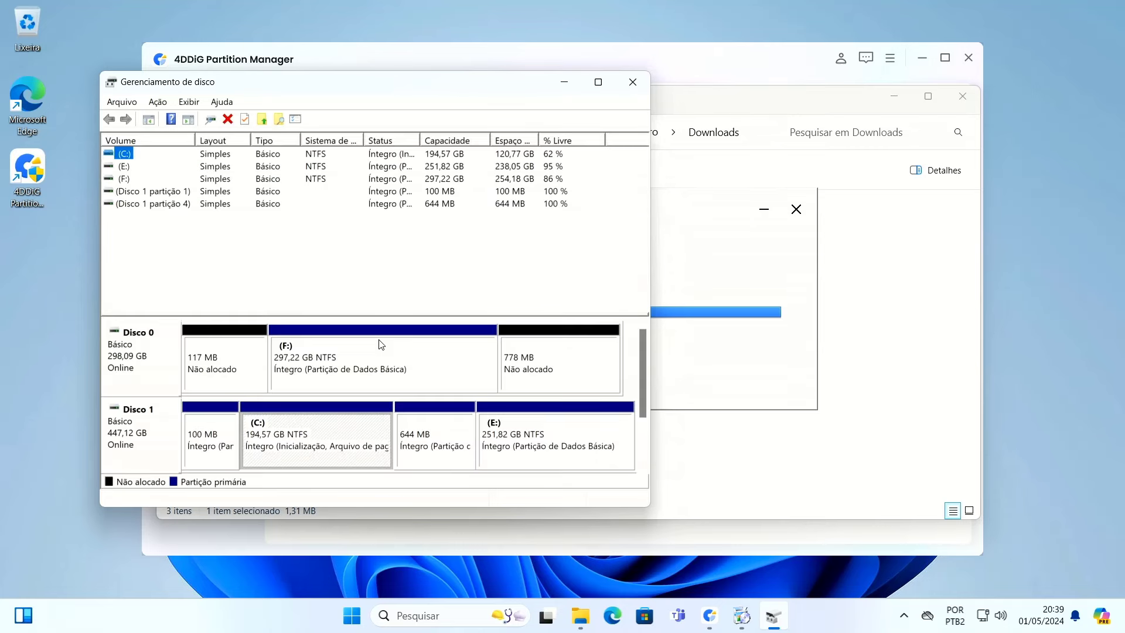
click(381, 345)
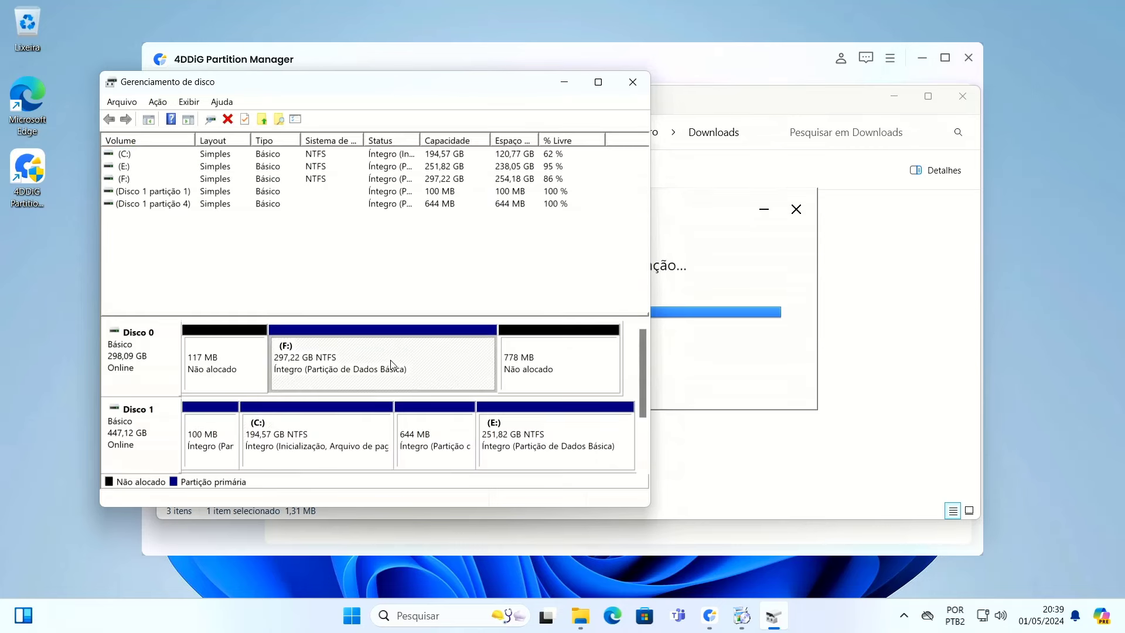
click(546, 378)
click(258, 353)
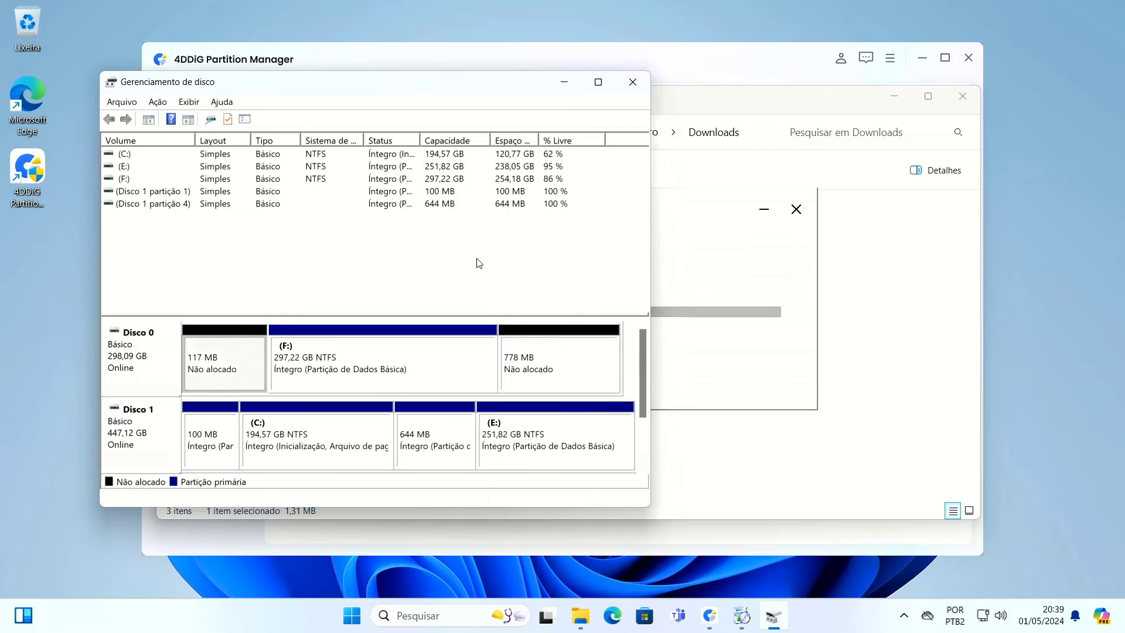
click(632, 84)
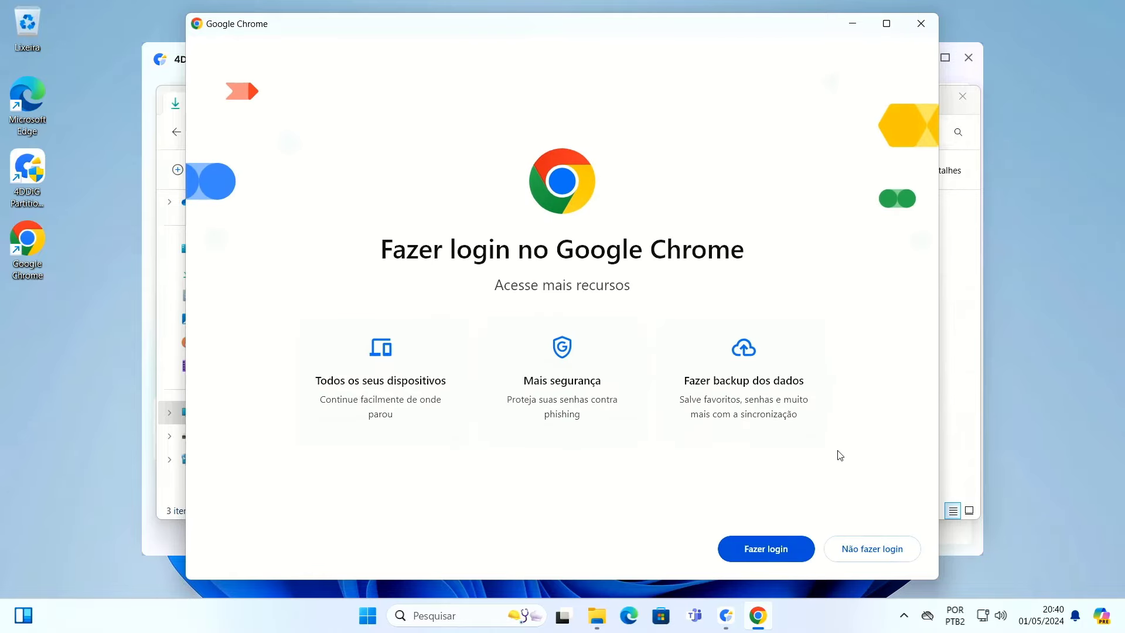
Step: Continue into the newly installed Google Chrome without signing in
click(868, 546)
click(869, 551)
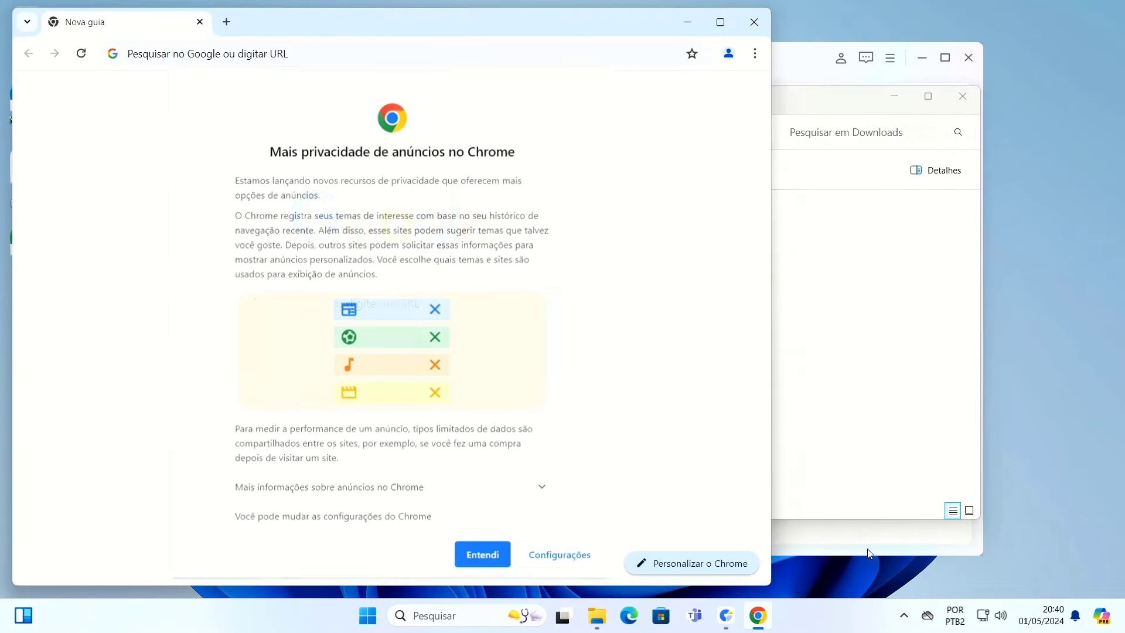